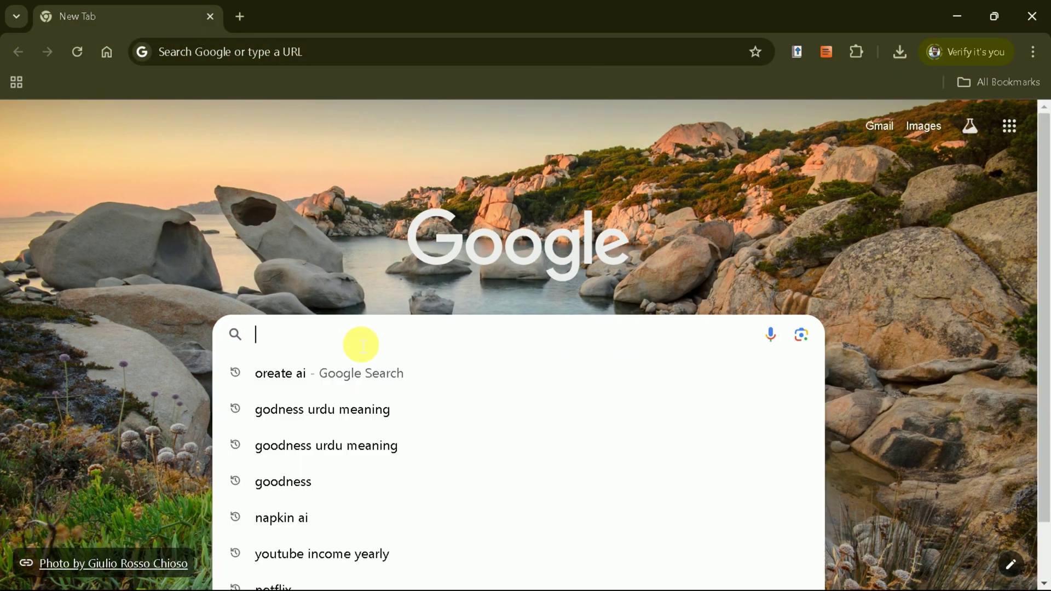
- Search Google for 'oreate ai'
text(oreate ai)
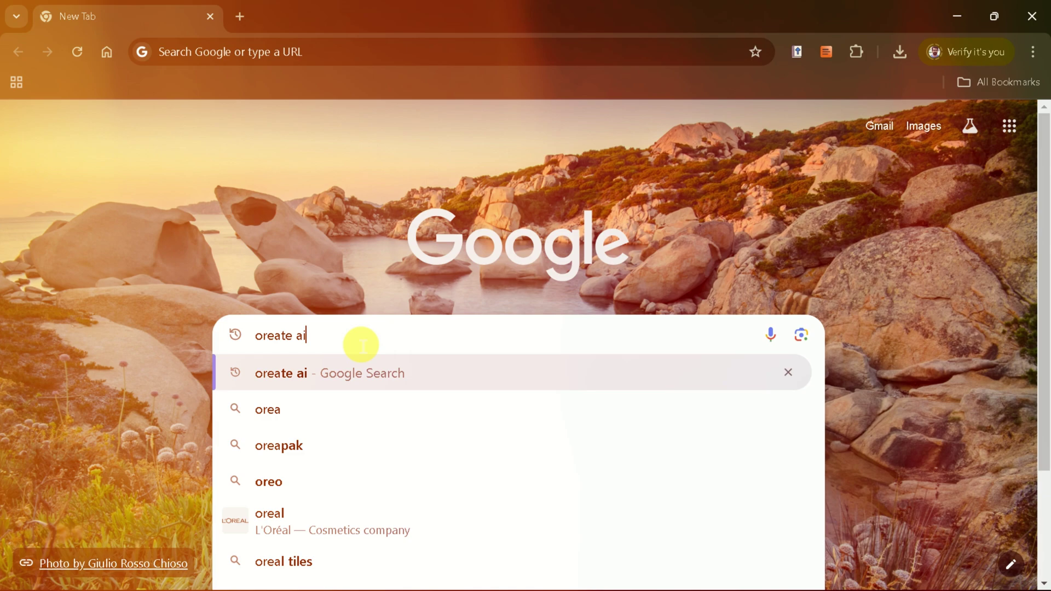
key(Return)
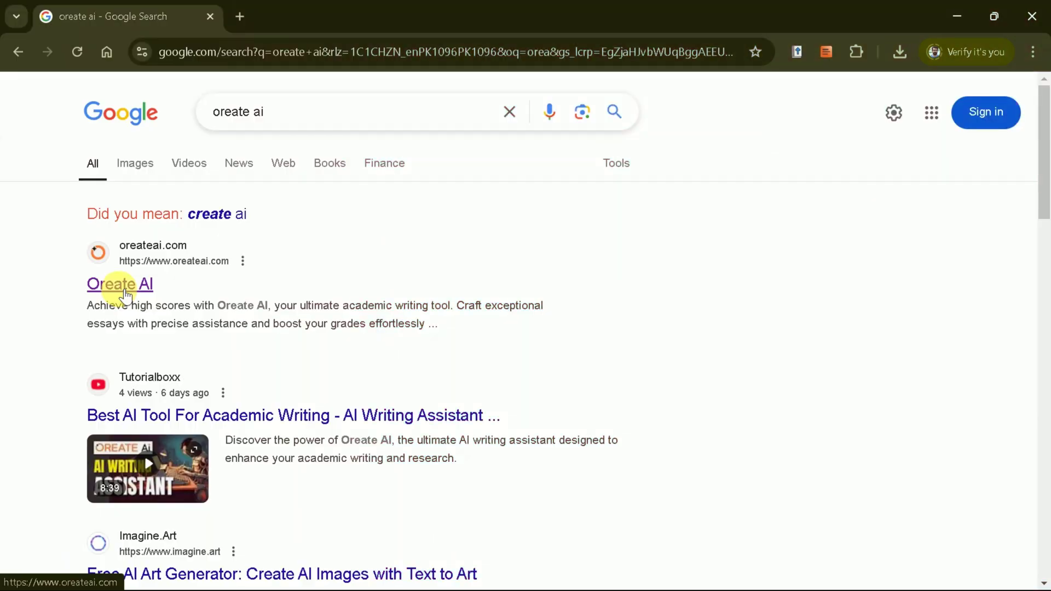
- Open oreateai.com from the results and scroll down through its feature sections
click(125, 289)
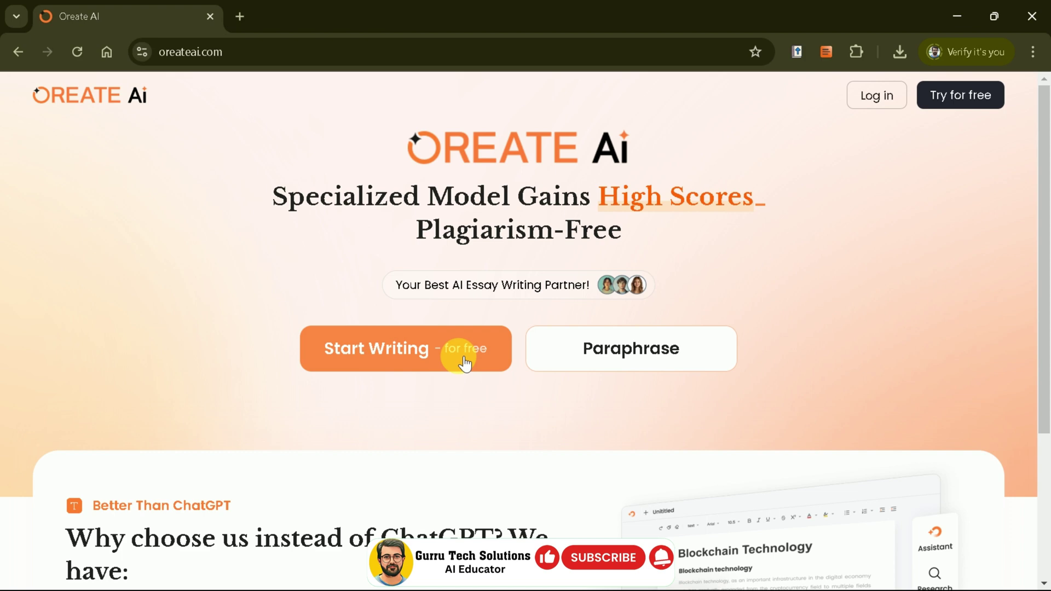
scroll(832, 285, down, 2)
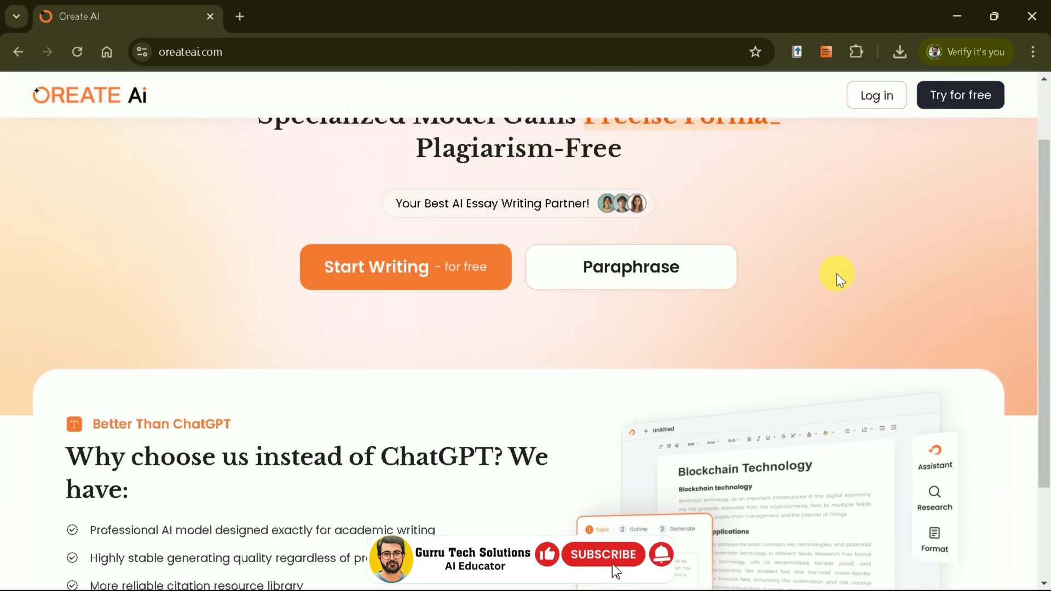
scroll(836, 274, down, 3)
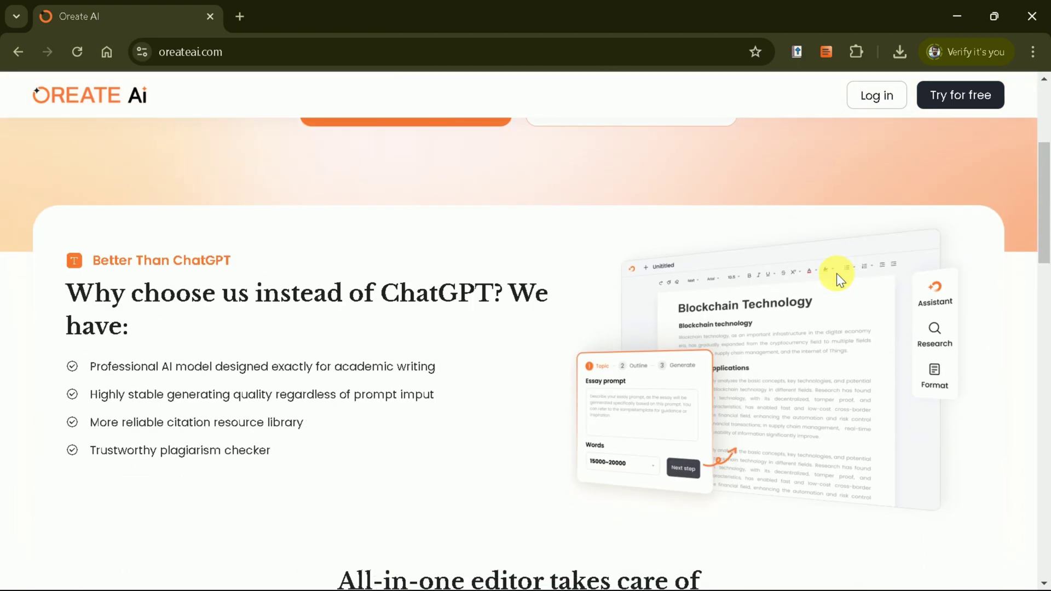
scroll(837, 274, up, 5)
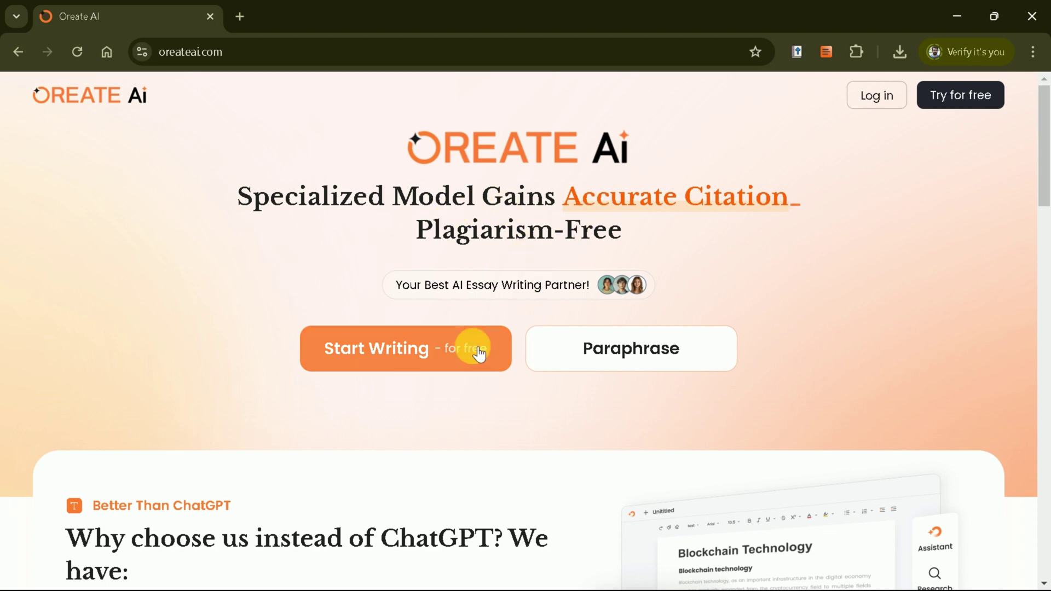
scroll(619, 304, down, 5)
scroll(613, 241, down, 2)
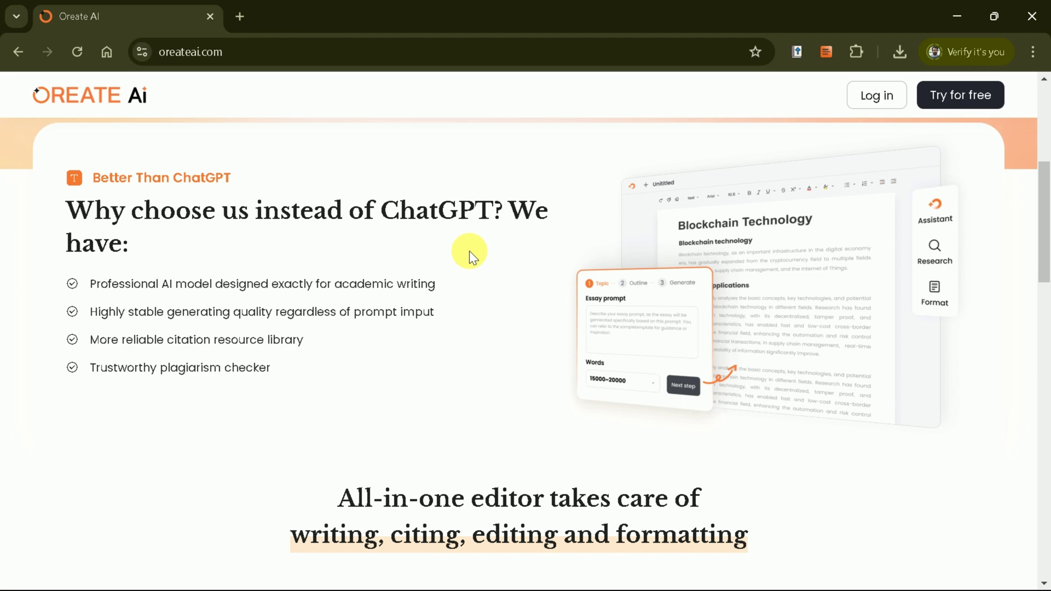
scroll(477, 284, down, 7)
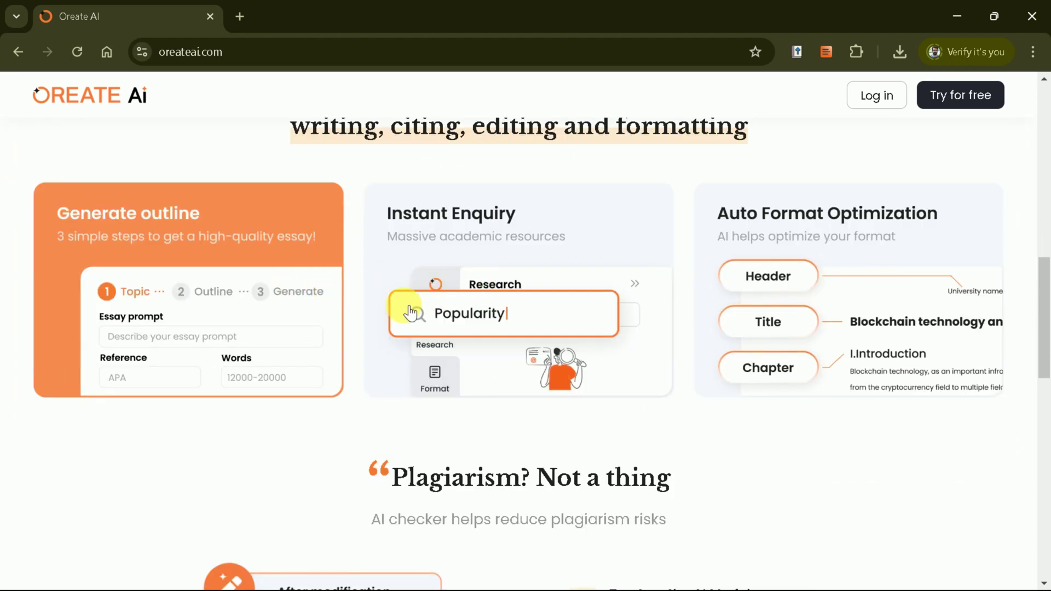
scroll(657, 269, down, 4)
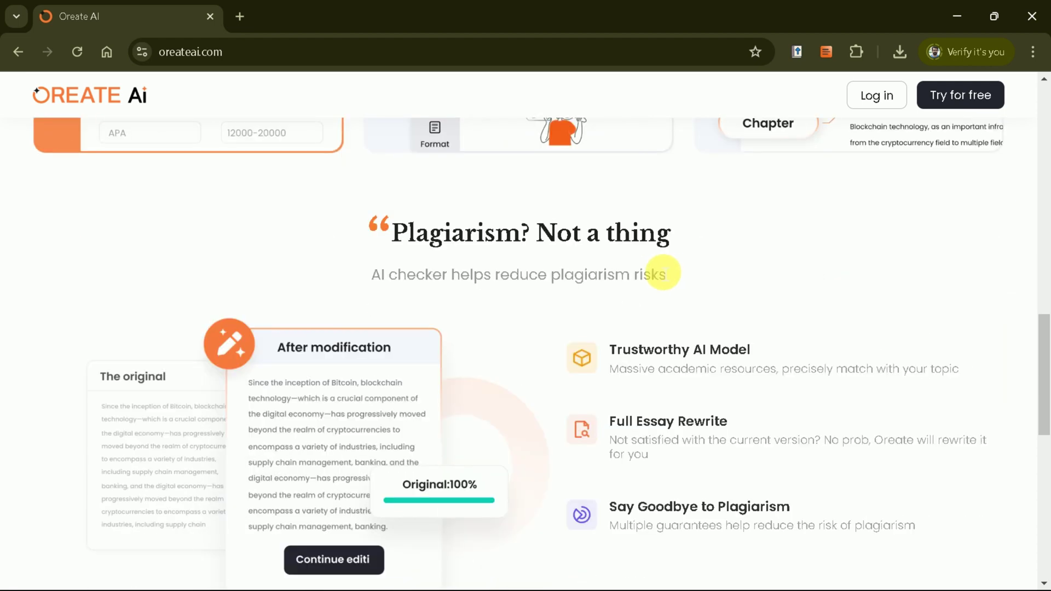
scroll(662, 273, down, 1)
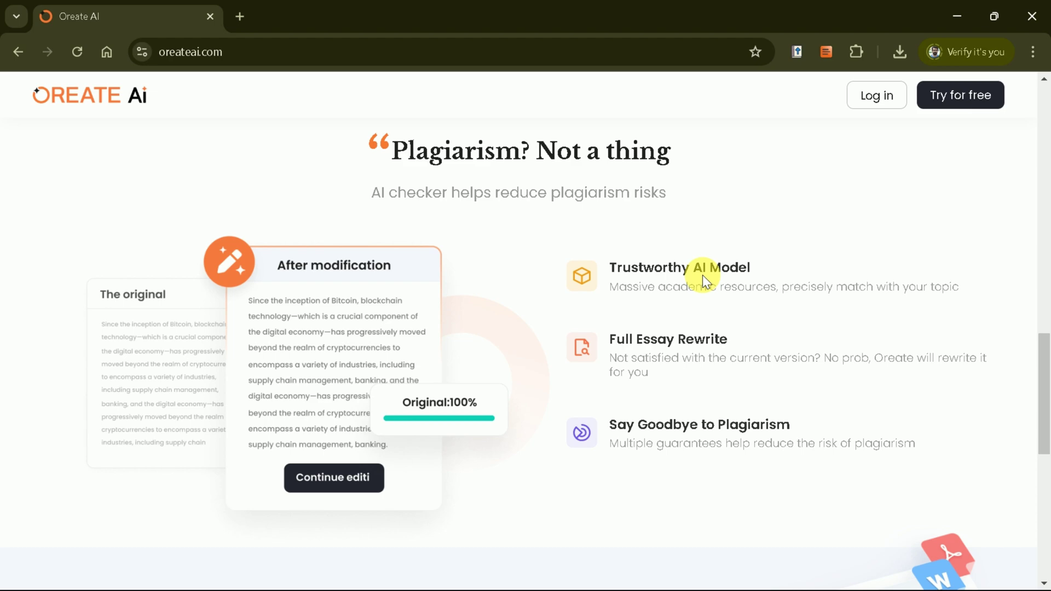
scroll(733, 416, down, 2)
scroll(731, 402, down, 3)
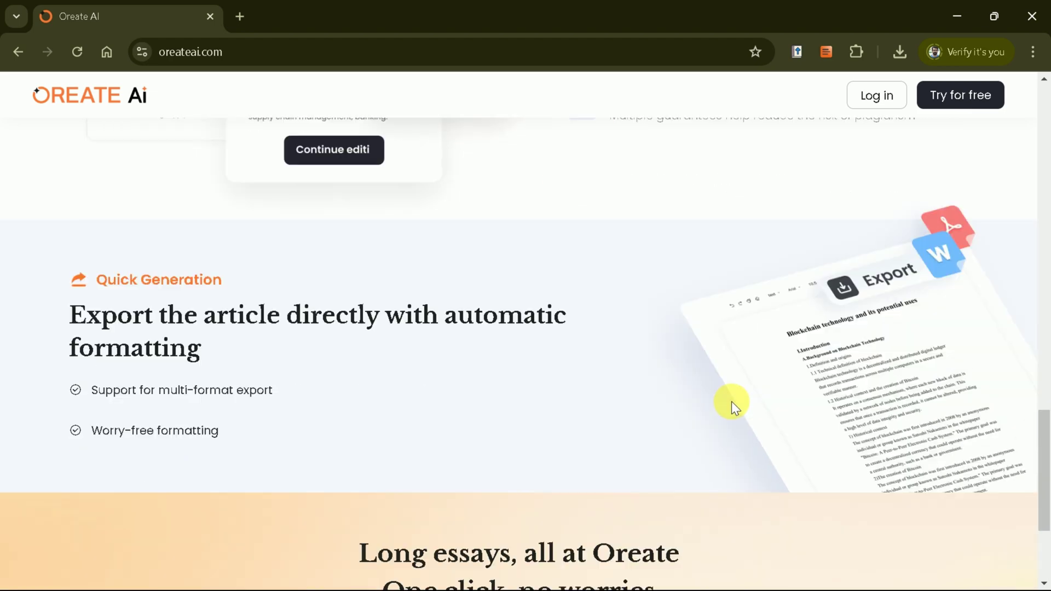
scroll(411, 414, down, 3)
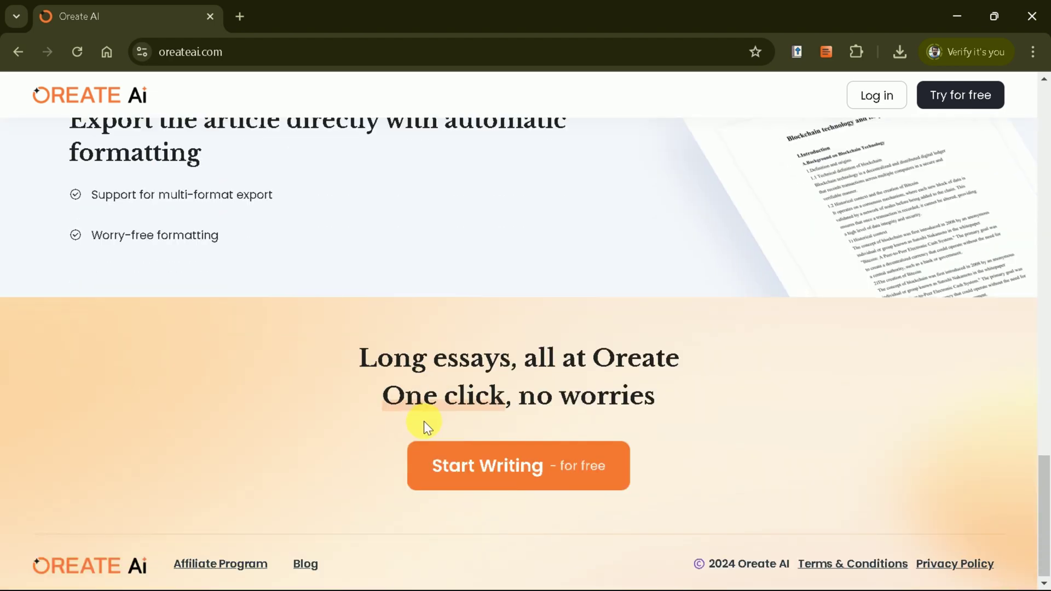
- Go back to the top of the landing page and look over it again
click(443, 446)
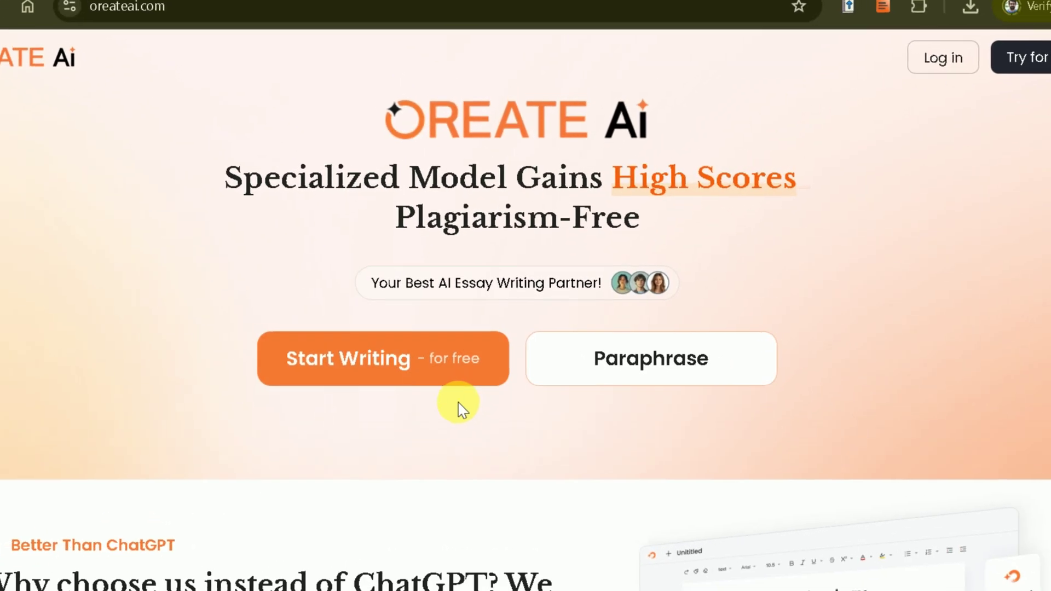
scroll(838, 275, down, 2)
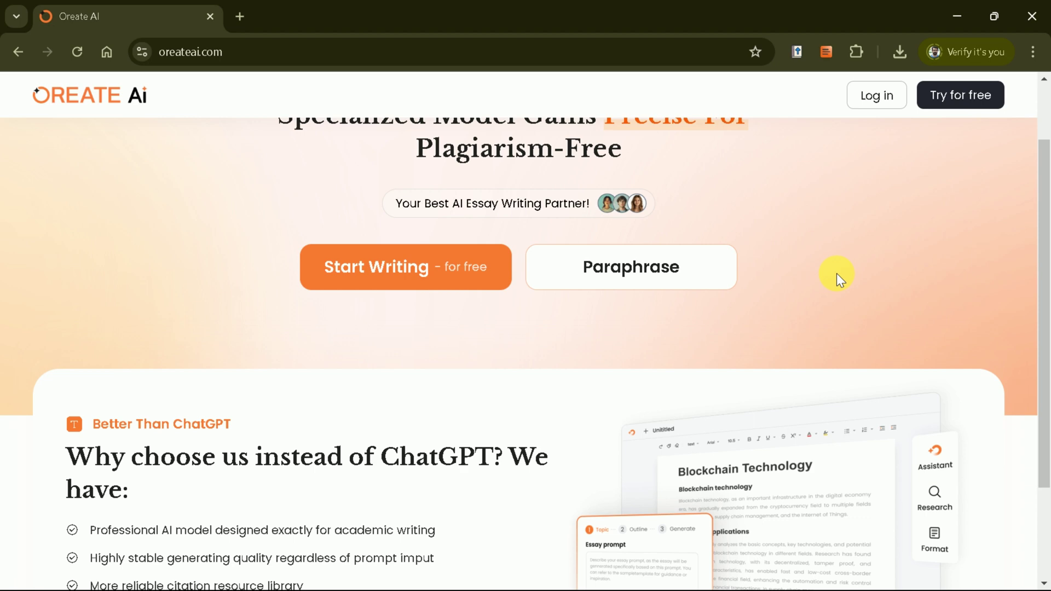
scroll(836, 274, down, 3)
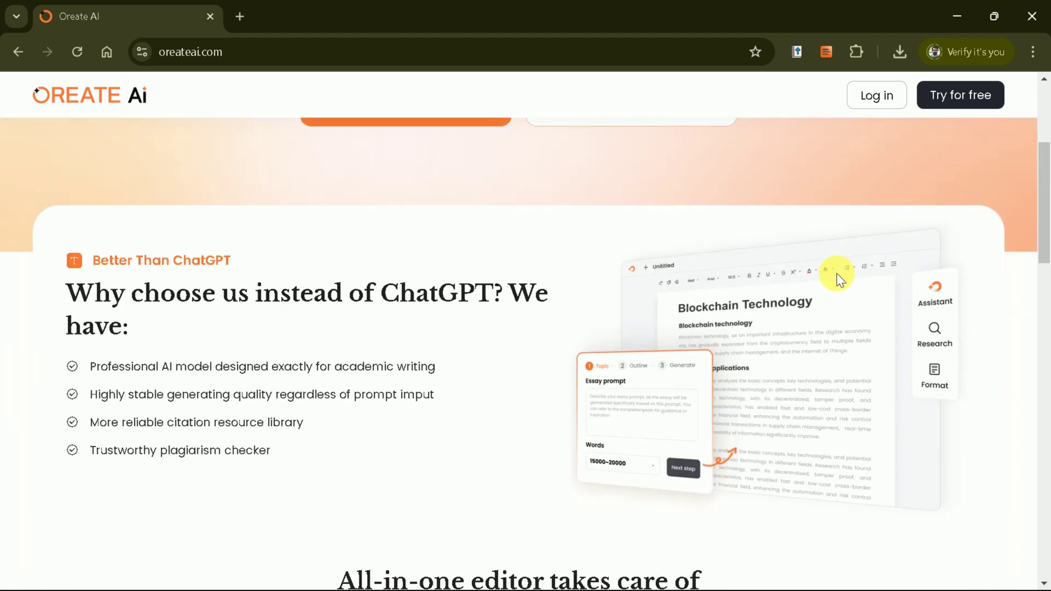
scroll(836, 274, up, 4)
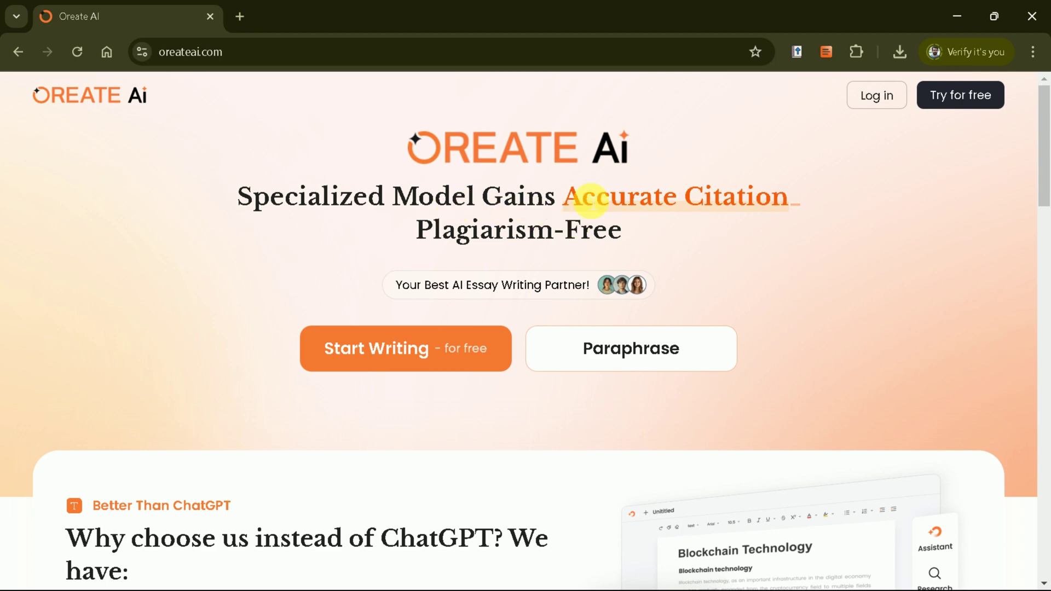
scroll(476, 358, down, 15)
scroll(441, 418, up, 12)
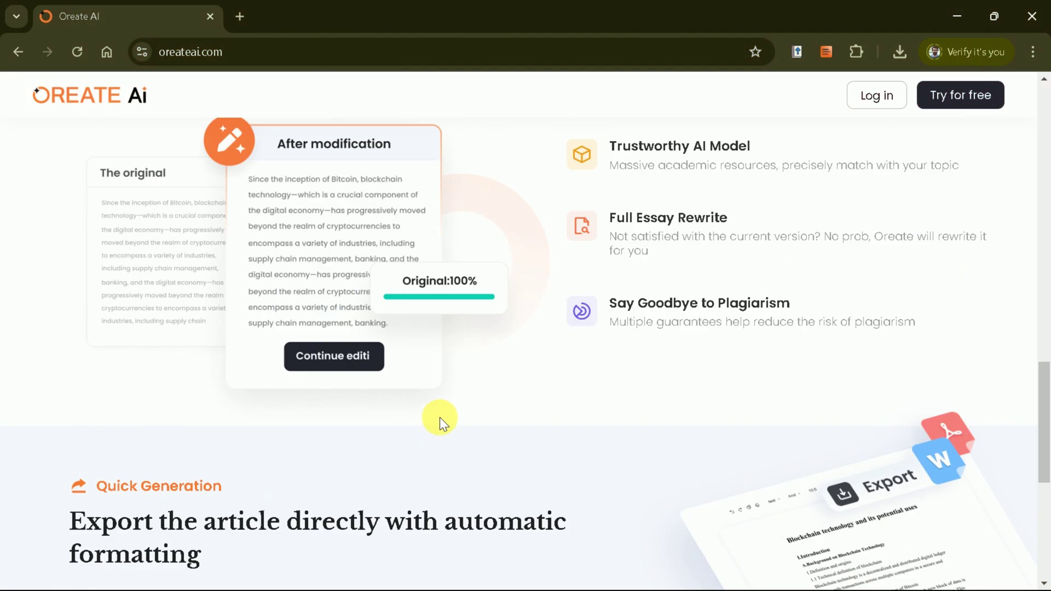
scroll(577, 356, up, 3)
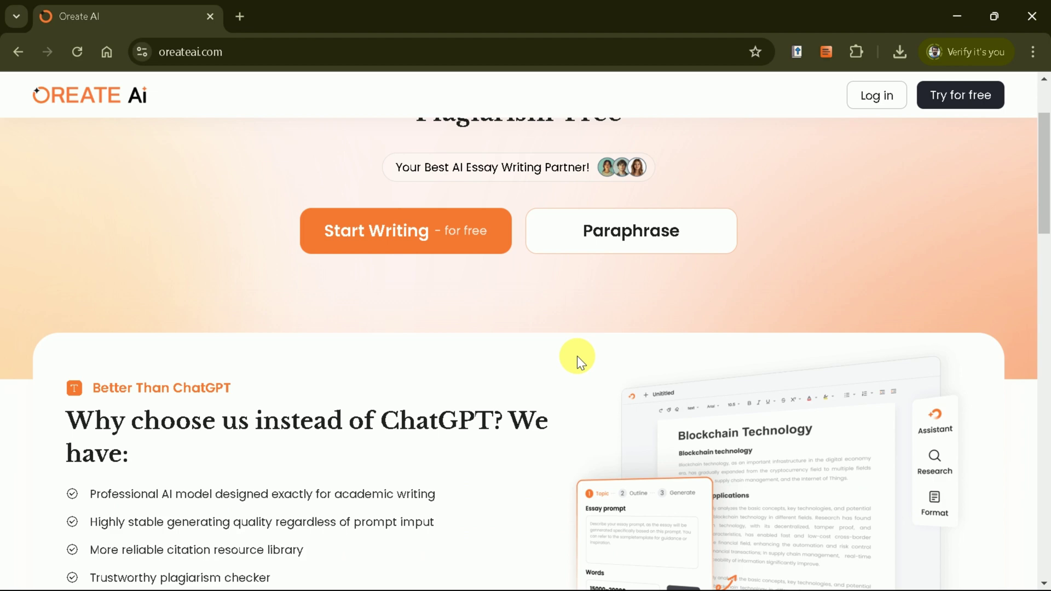
- Start a free essay, sign in with the saved account, and choose the $19.99 monthly Pro upgrade
click(388, 237)
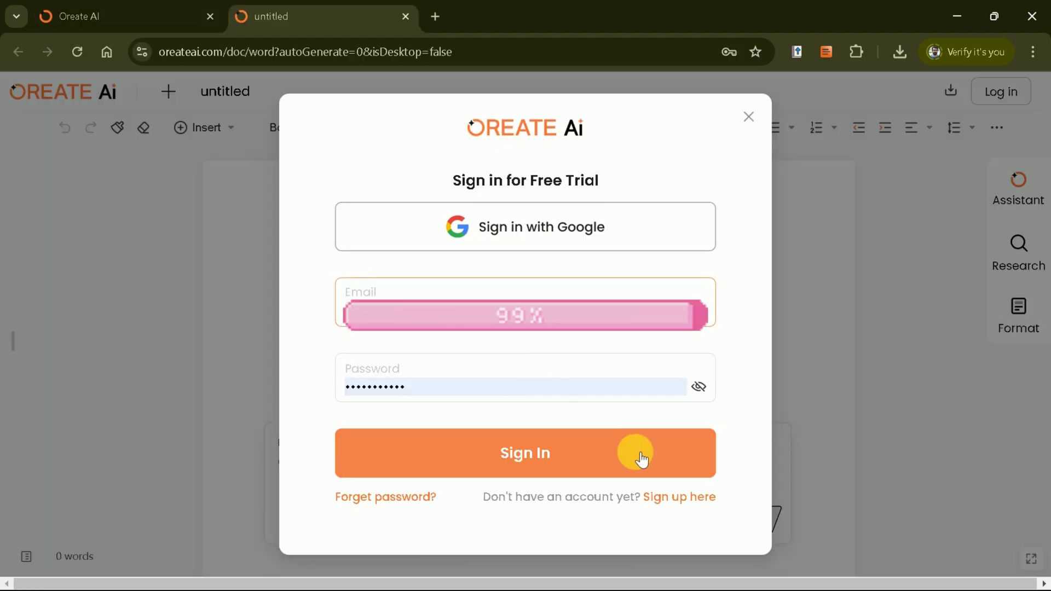
click(555, 441)
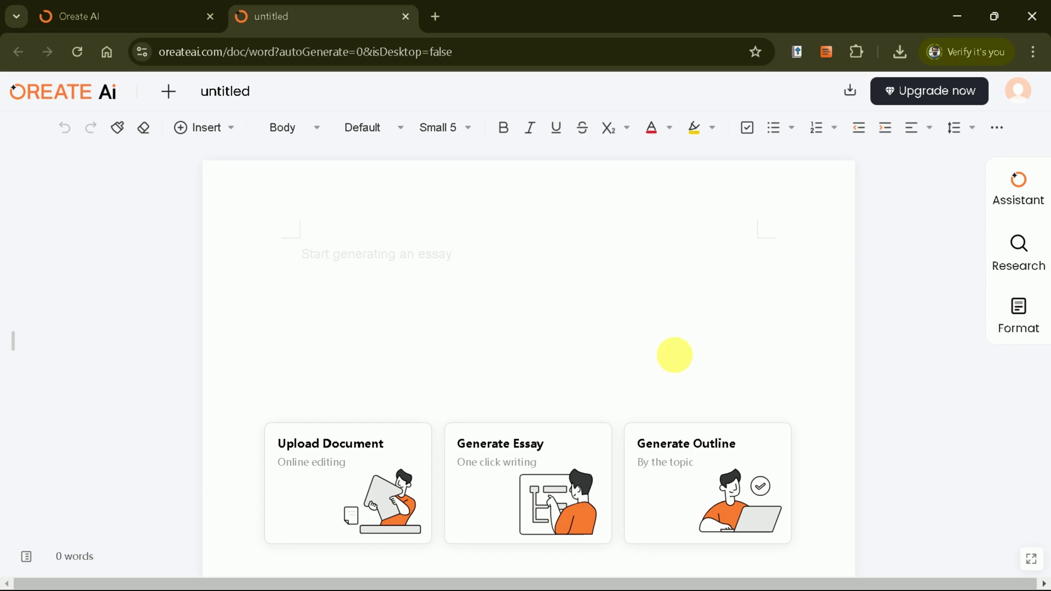
click(944, 102)
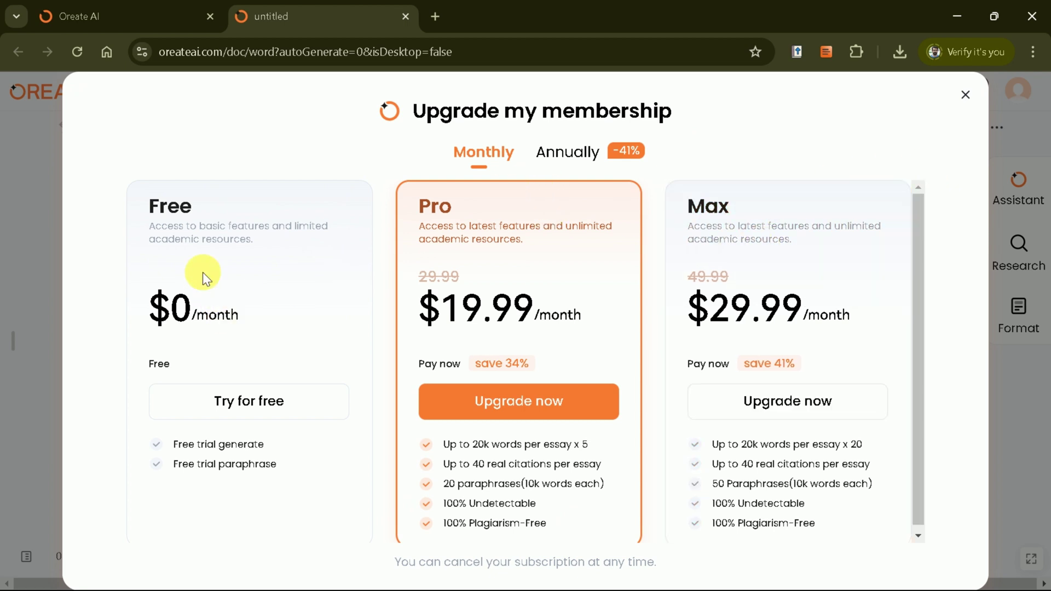
scroll(744, 258, down, 1)
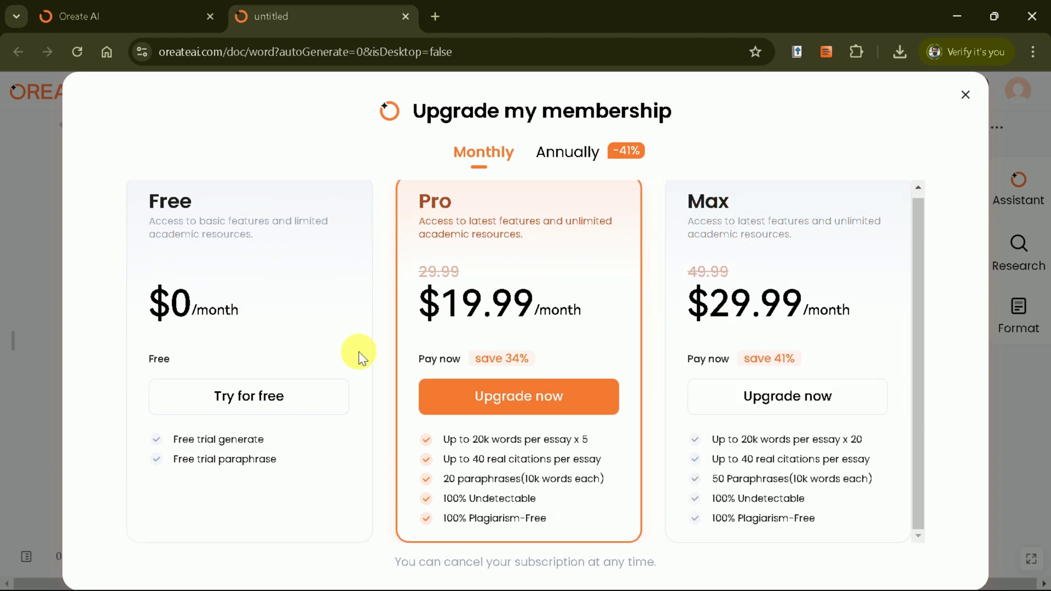
scroll(520, 400, up, 1)
click(545, 414)
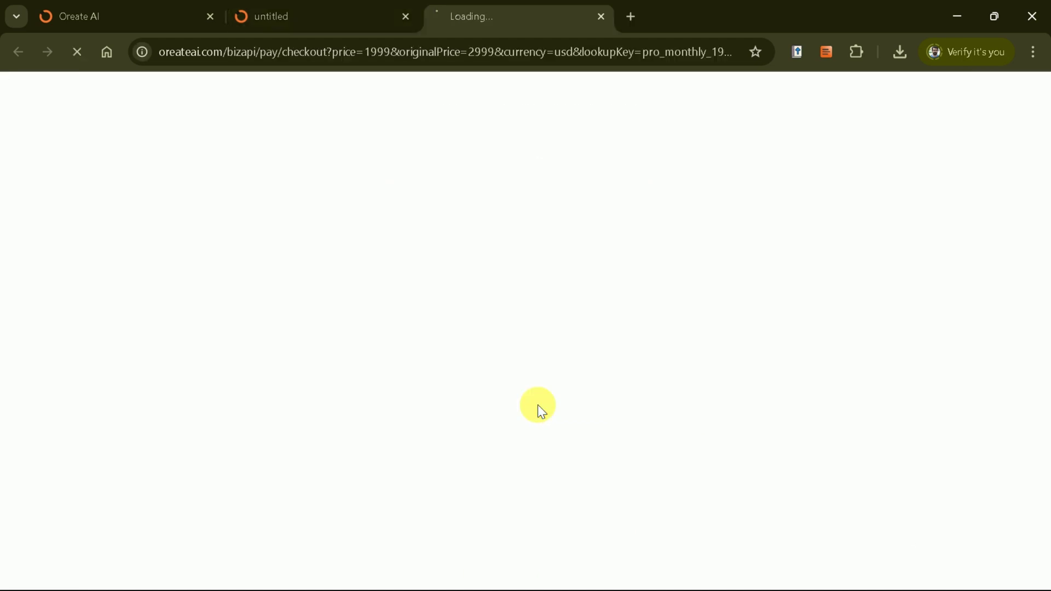
- Apply the promotion code OREATE2024 at checkout
click(270, 356)
text(OR)
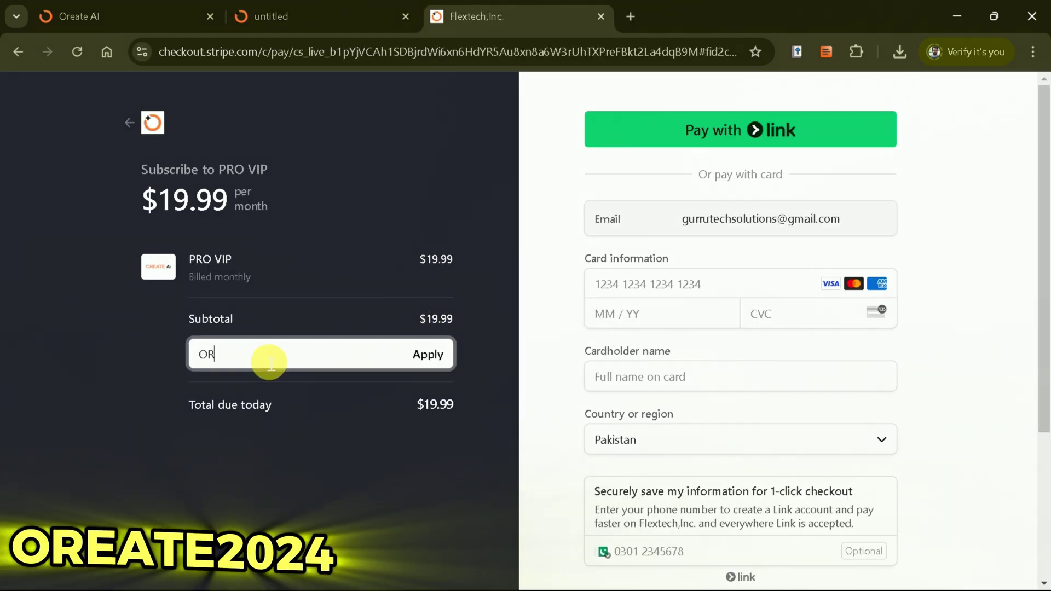
text(EATE2024)
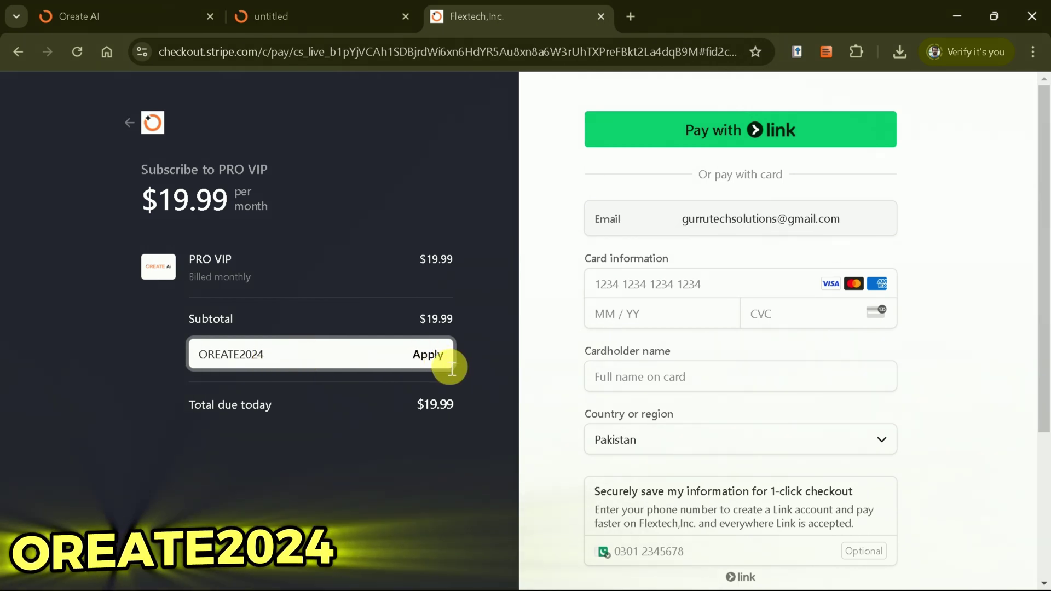
click(434, 356)
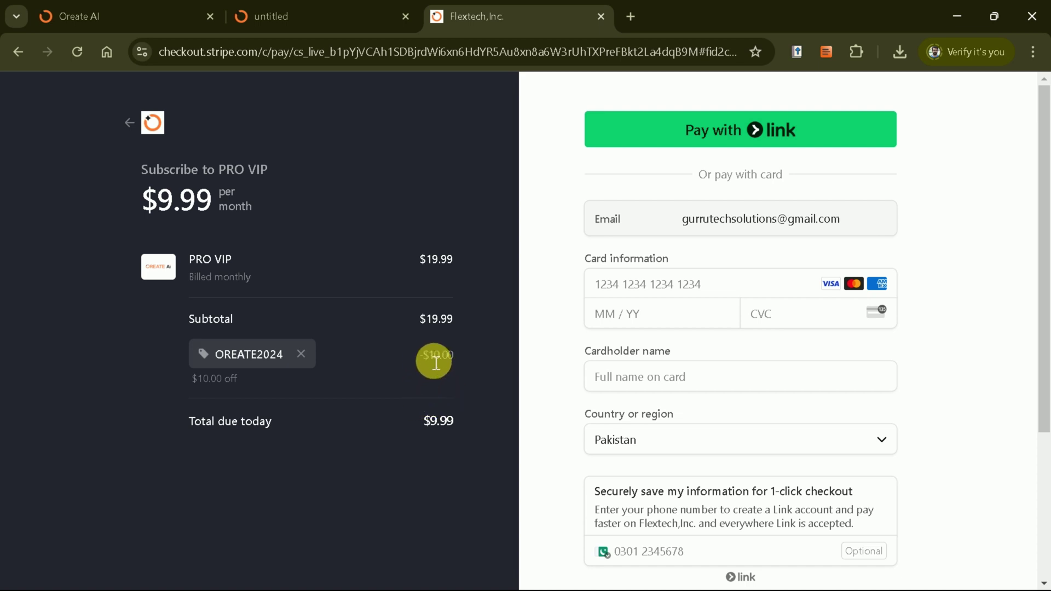
- Compare the $19.99 subtotal with the $9.99 total due, then begin entering card details
drag(416, 316, 461, 329)
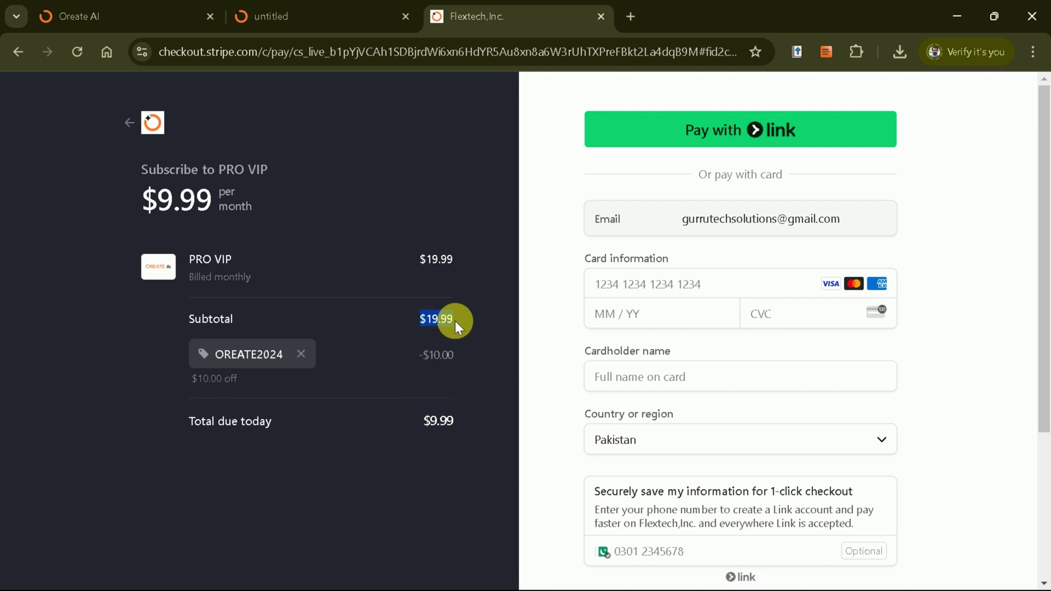
drag(460, 425, 426, 416)
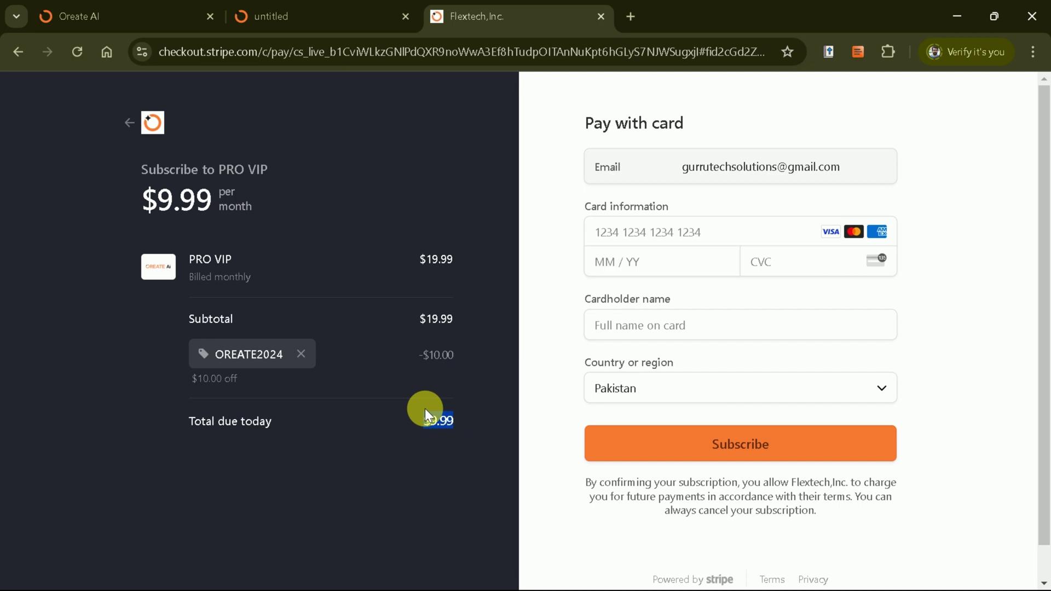
click(419, 265)
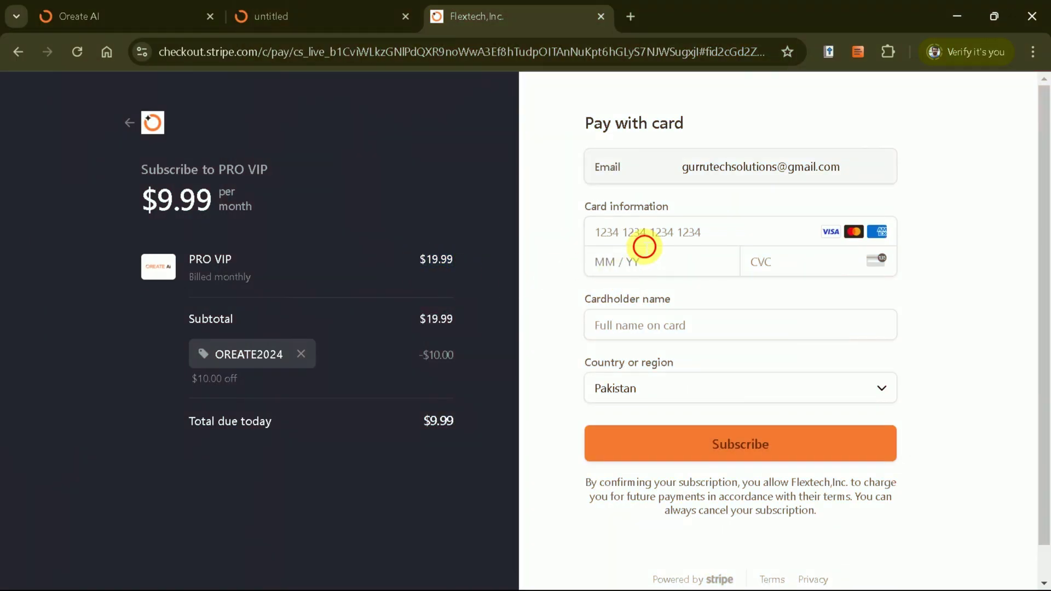
click(644, 247)
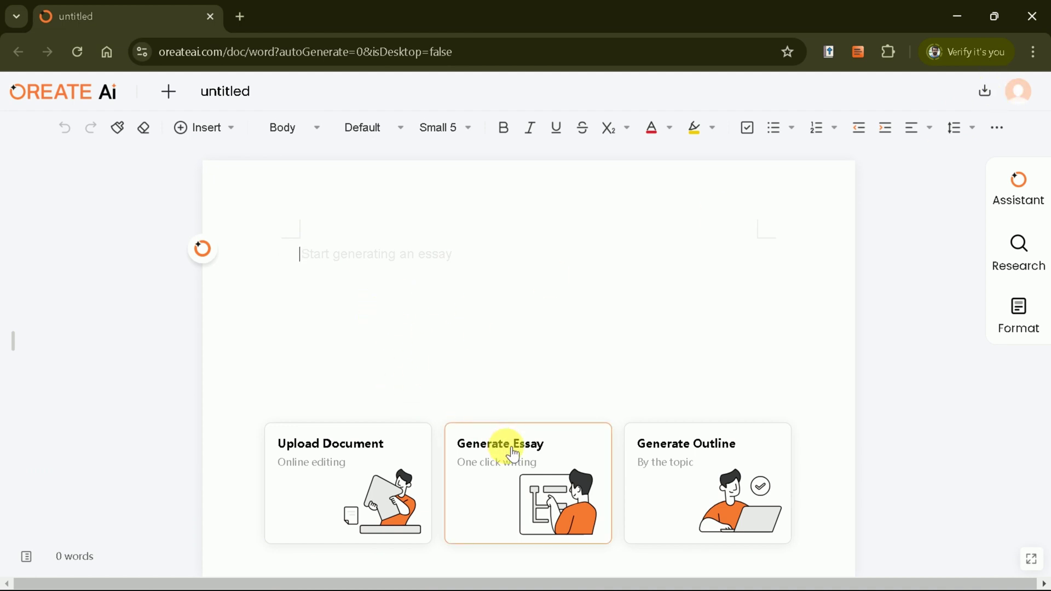
- Enter the essay prompt 'How AI?', keep APA and 3000-7000 words, and generate the outline
click(521, 486)
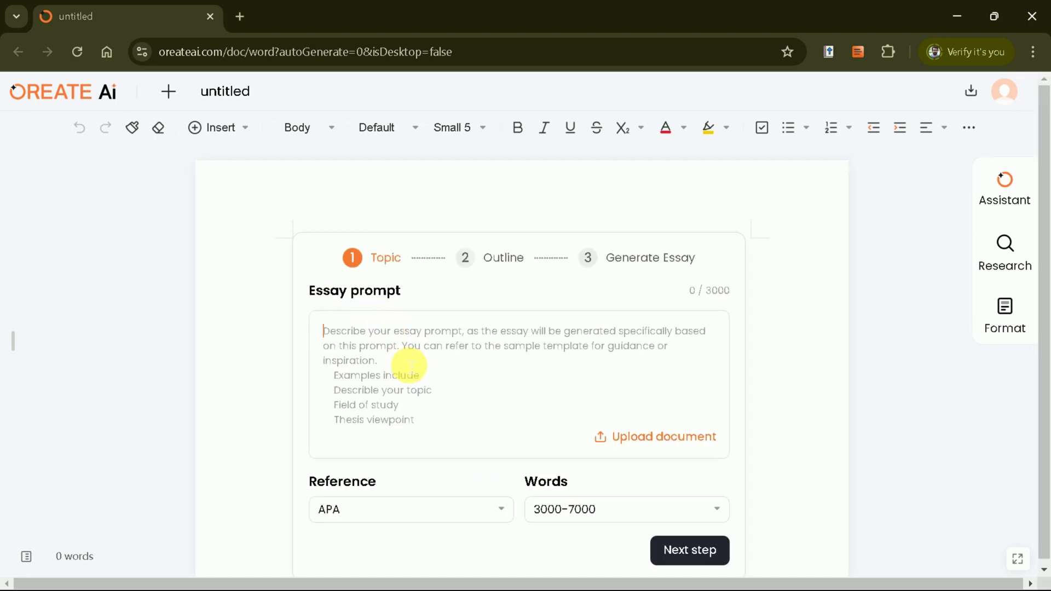
click(502, 364)
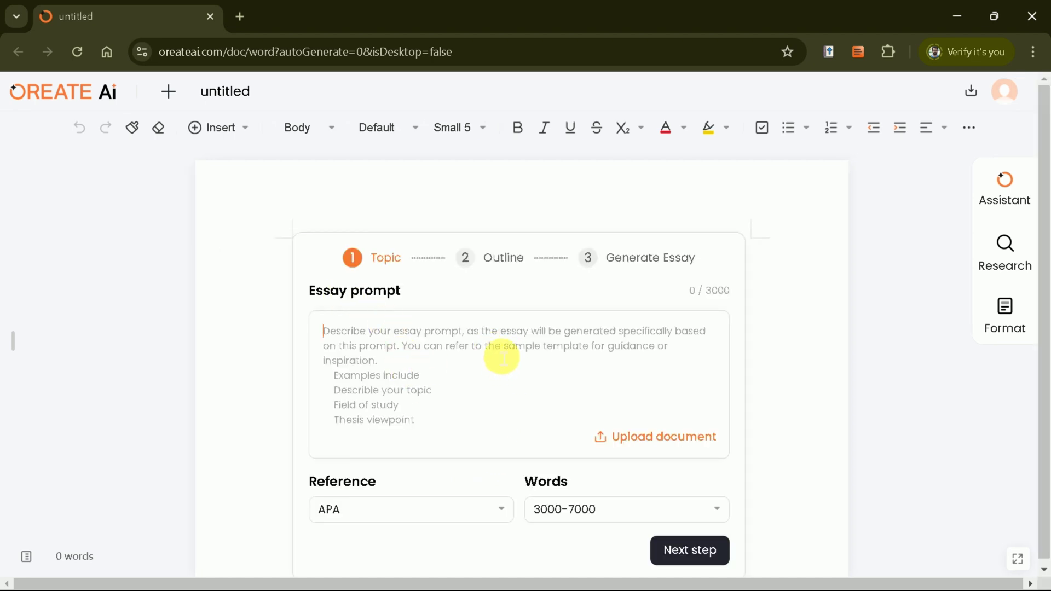
text(How AI is transforming academic research)
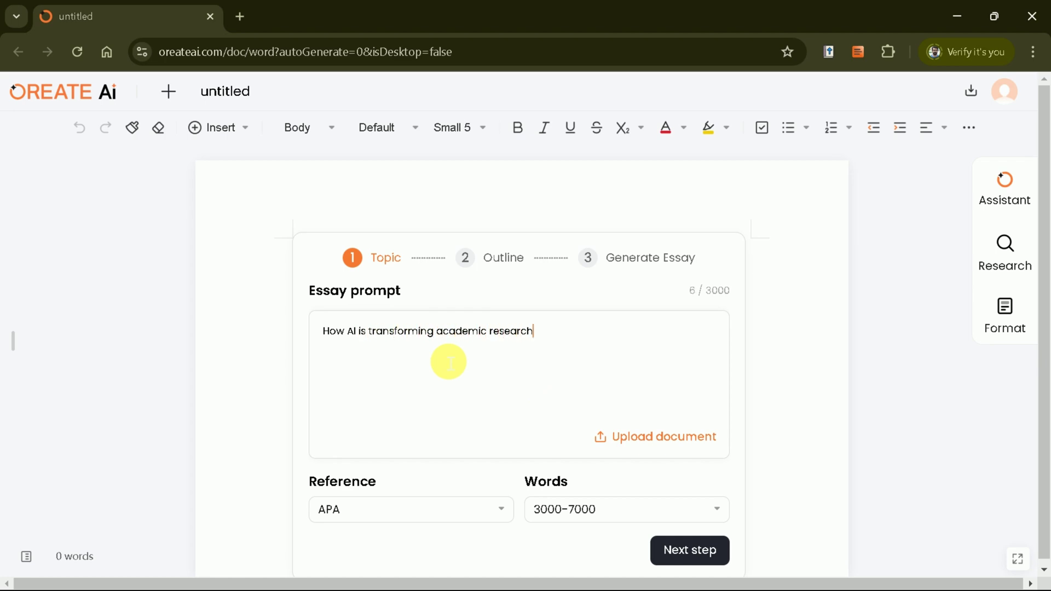
text(?)
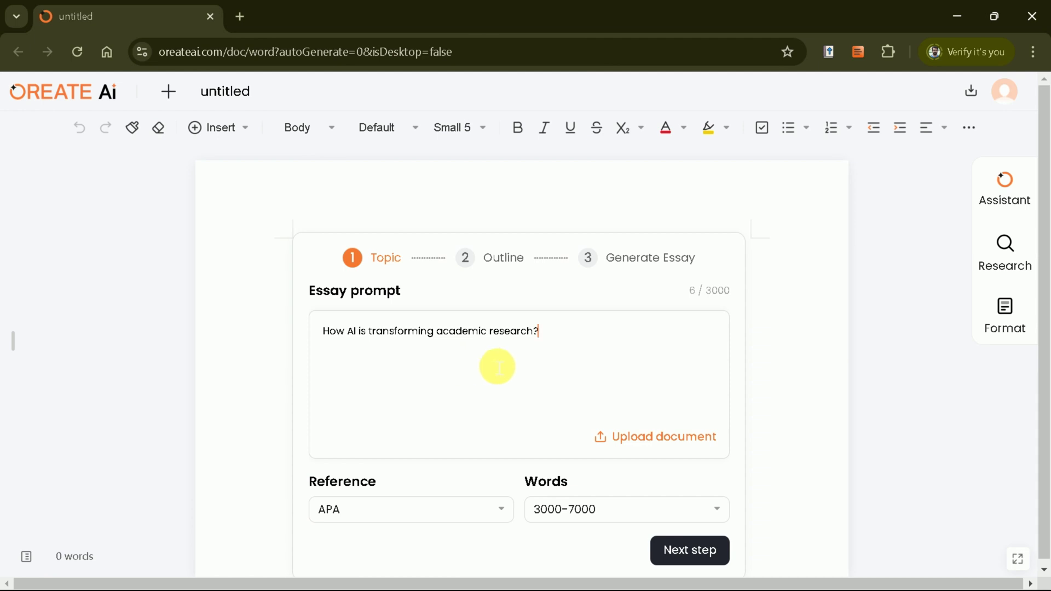
scroll(498, 366, down, 1)
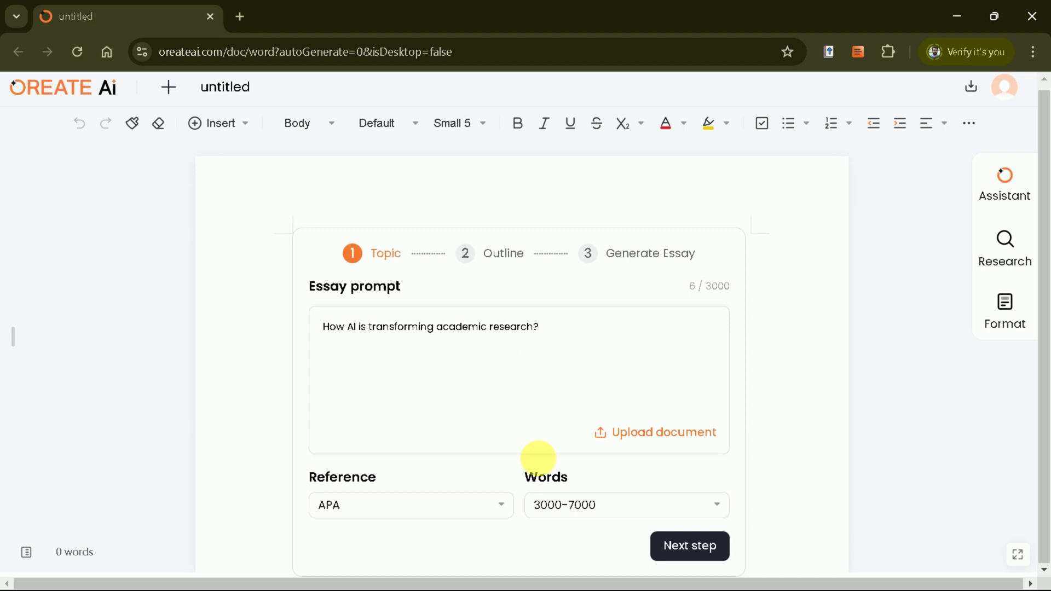
click(456, 503)
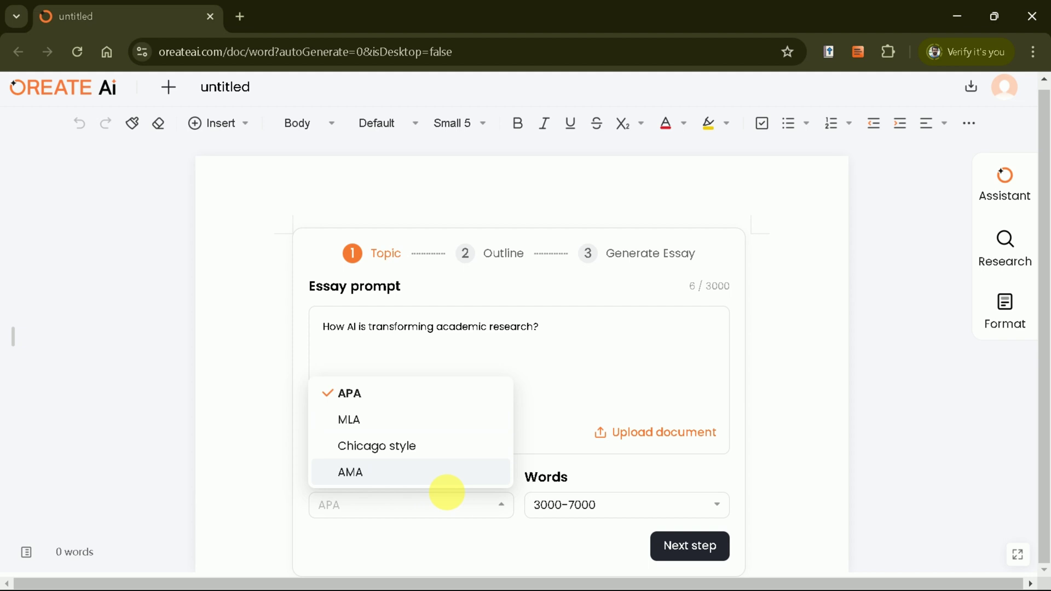
click(558, 504)
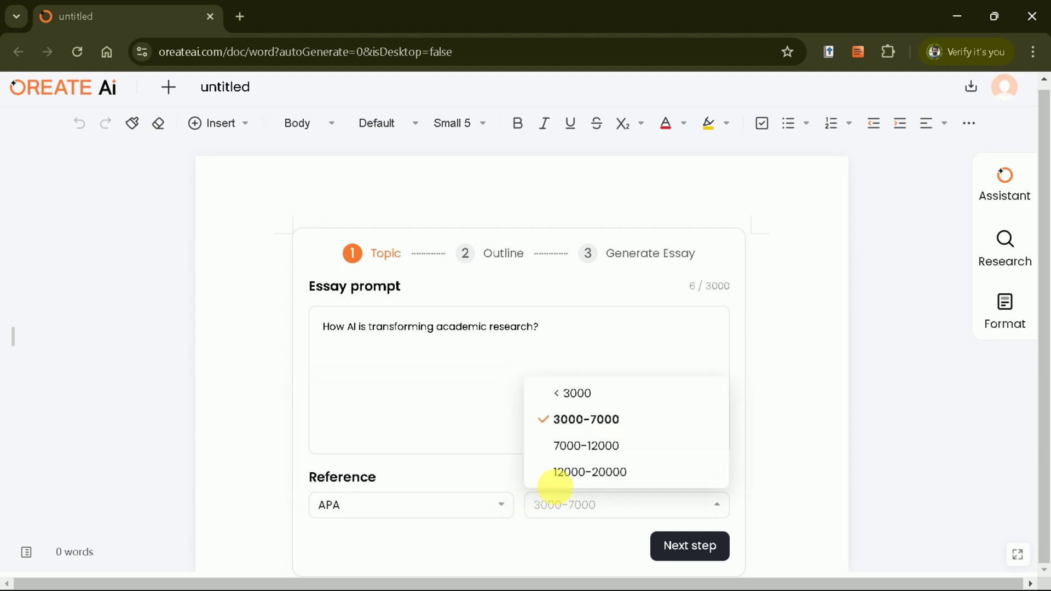
click(599, 513)
click(695, 545)
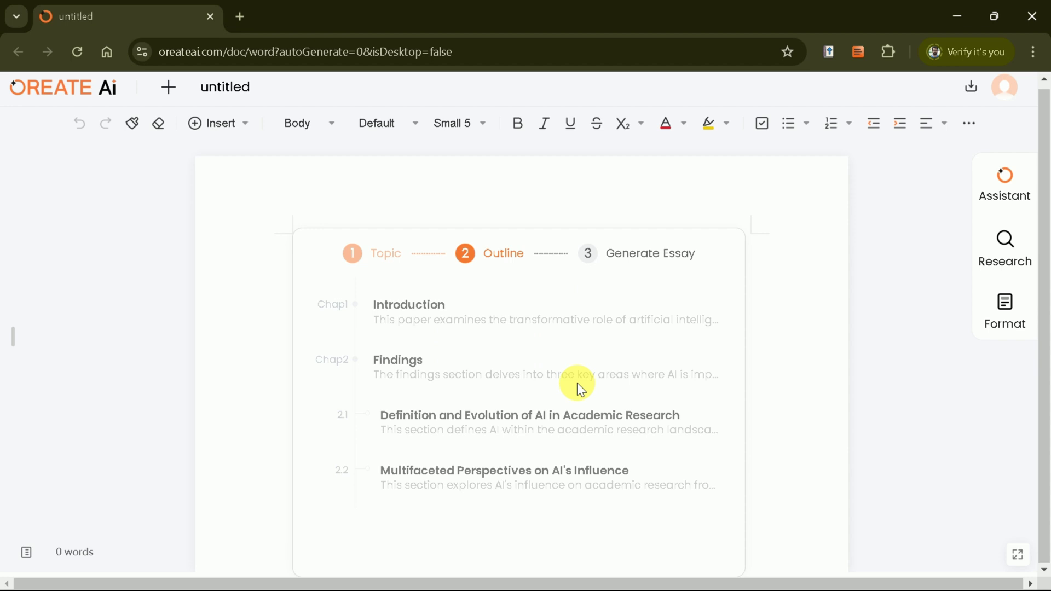
- Review the Introduction and Findings chapters of the outline, then generate the full essay
scroll(581, 386, down, 3)
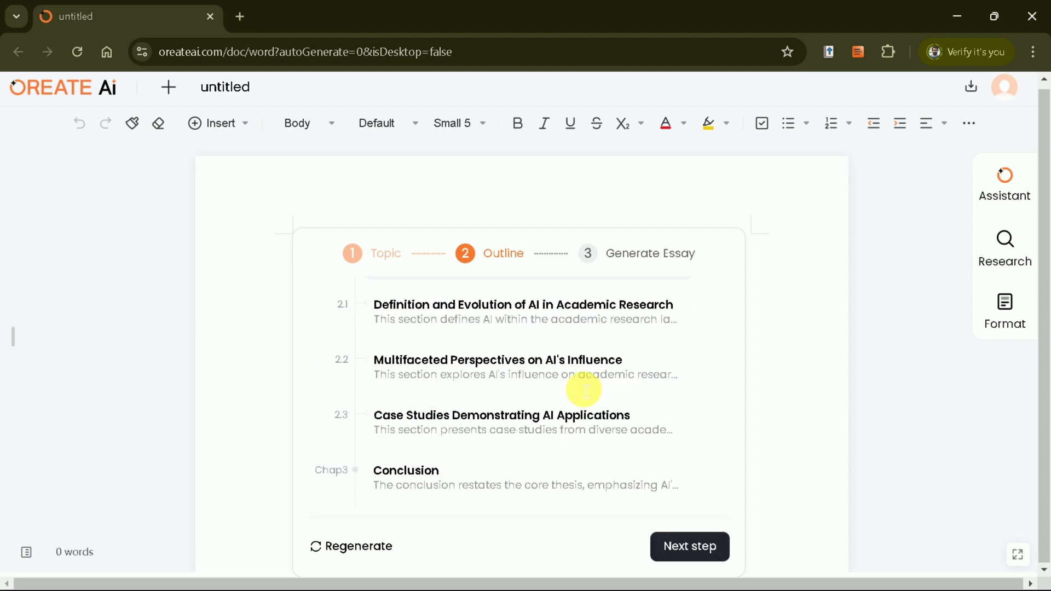
scroll(564, 372, up, 3)
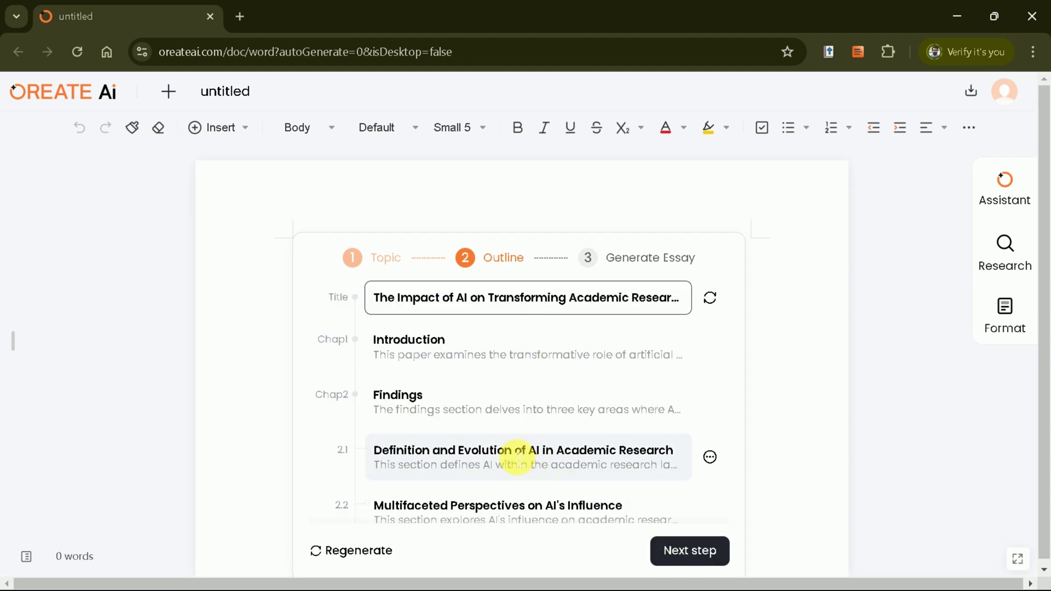
click(472, 368)
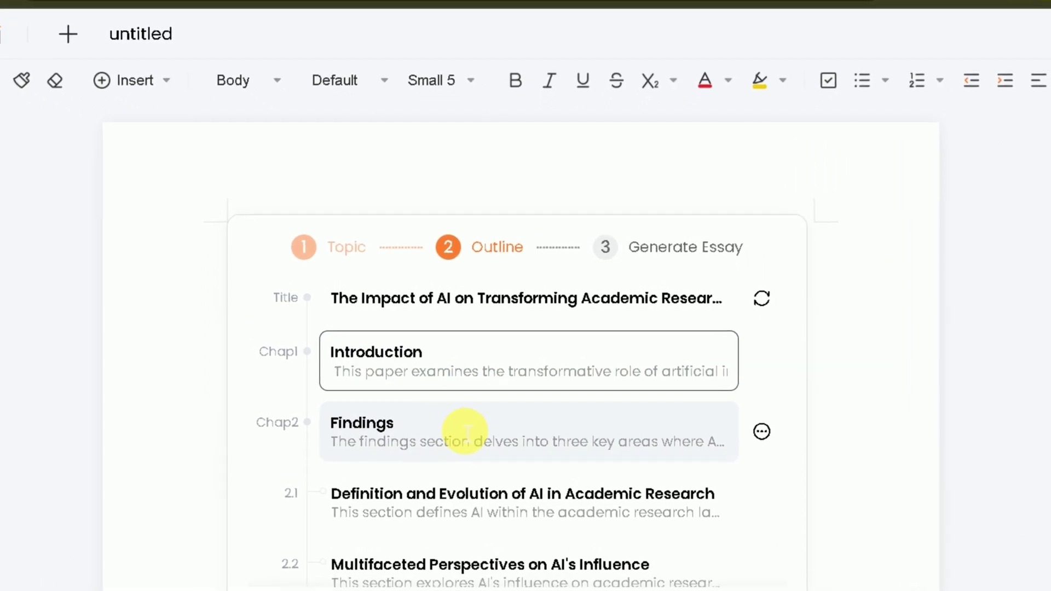
click(476, 404)
scroll(482, 447, down, 3)
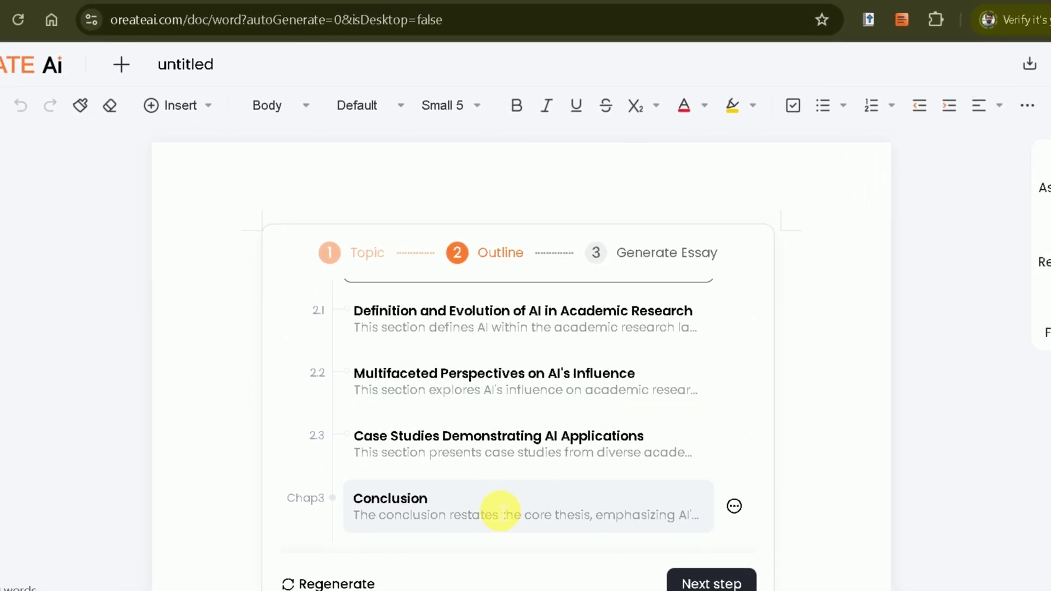
scroll(499, 517, up, 3)
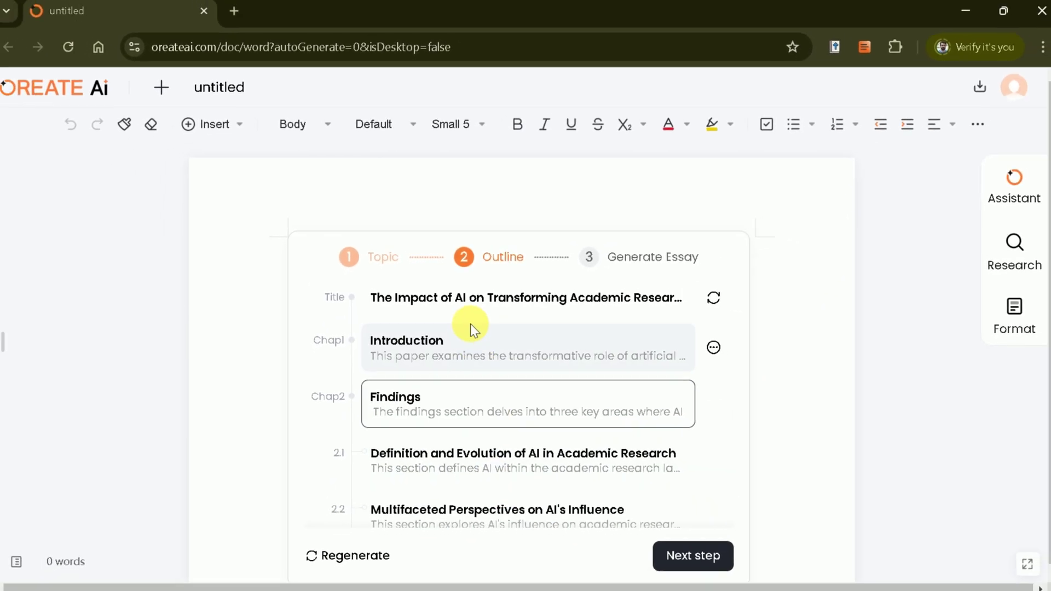
click(693, 556)
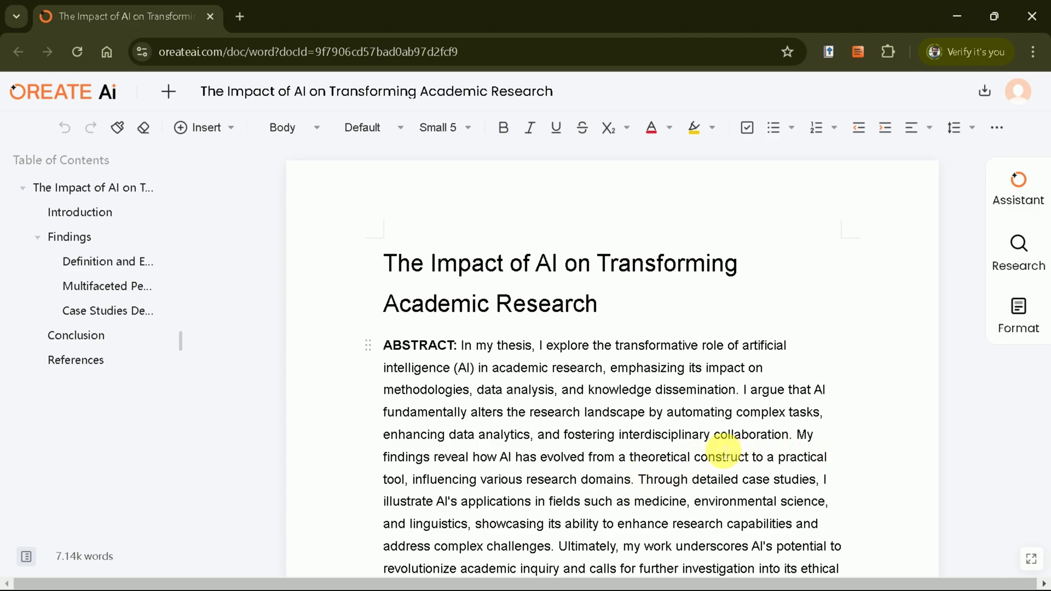
- Scroll through the generated essay and show the Essay, Research Proposal and Post-Class Journals templates
scroll(499, 345, down, 12)
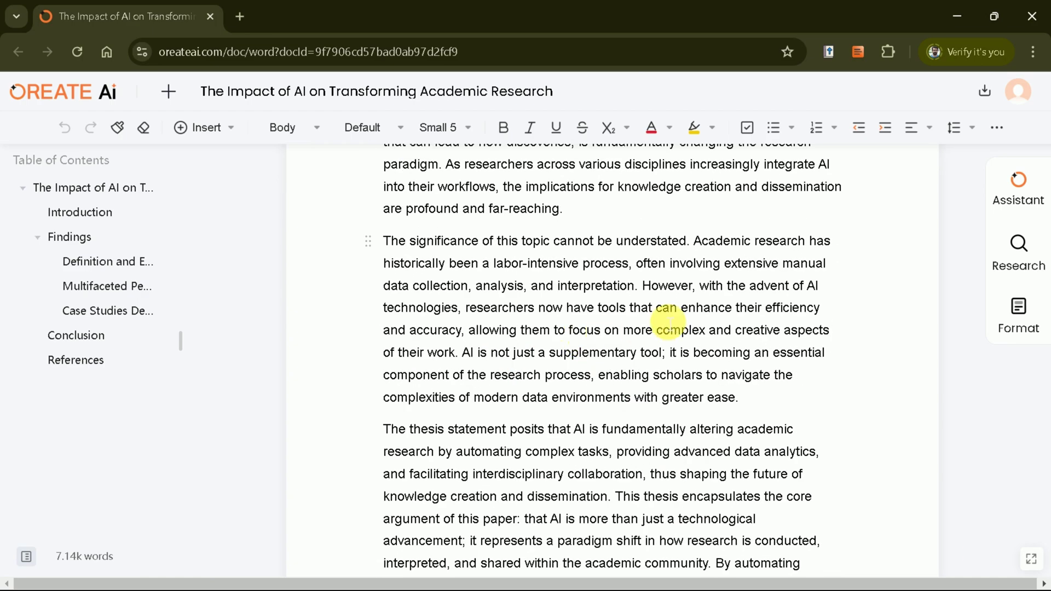
scroll(669, 321, down, 15)
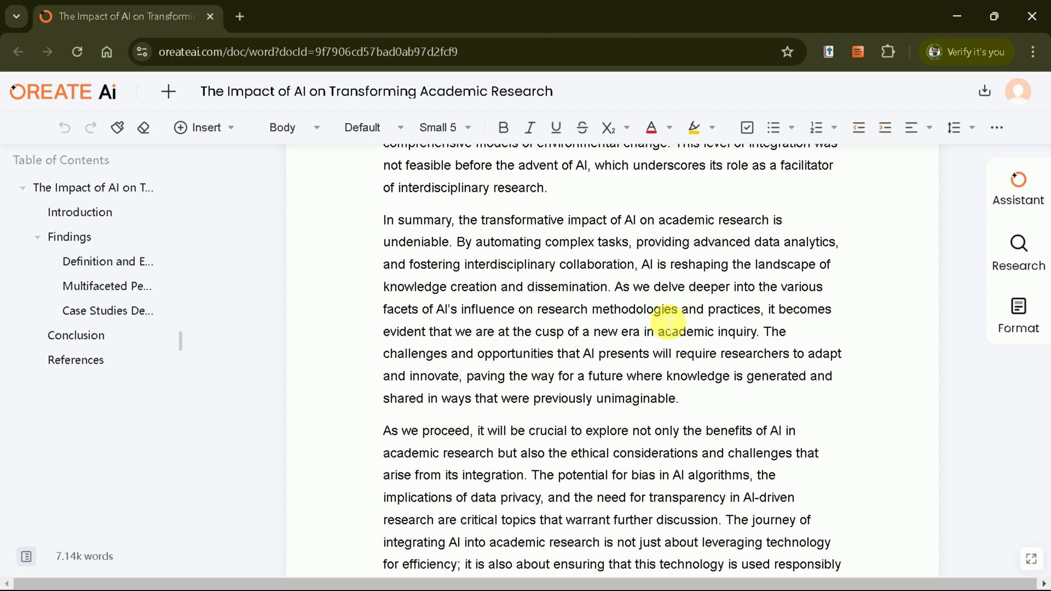
scroll(669, 322, down, 12)
click(507, 192)
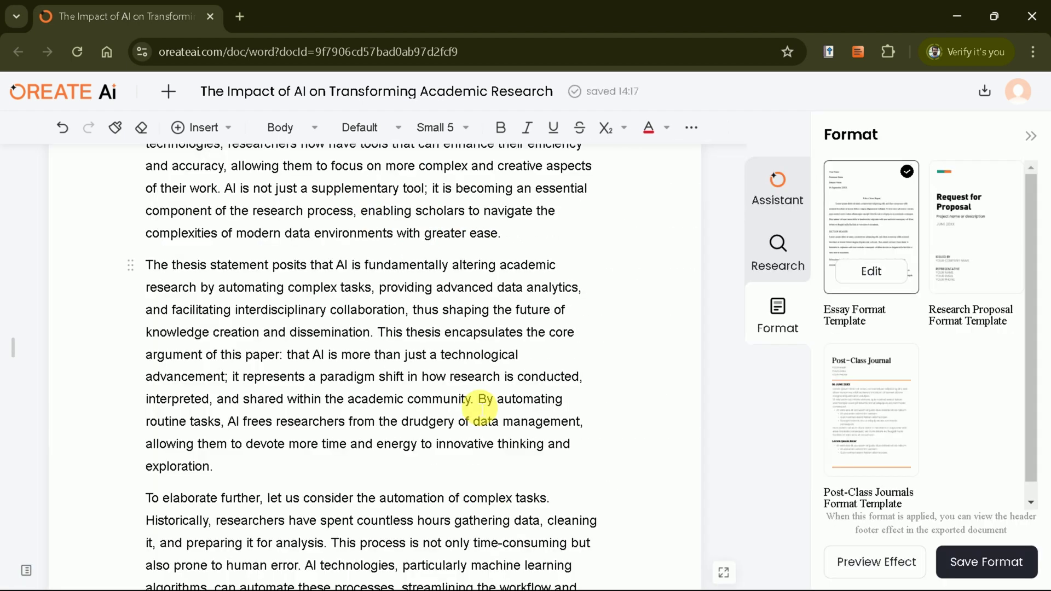
- Shorten the sentence about freeing researchers from data management and replace the original
drag(474, 399, 518, 450)
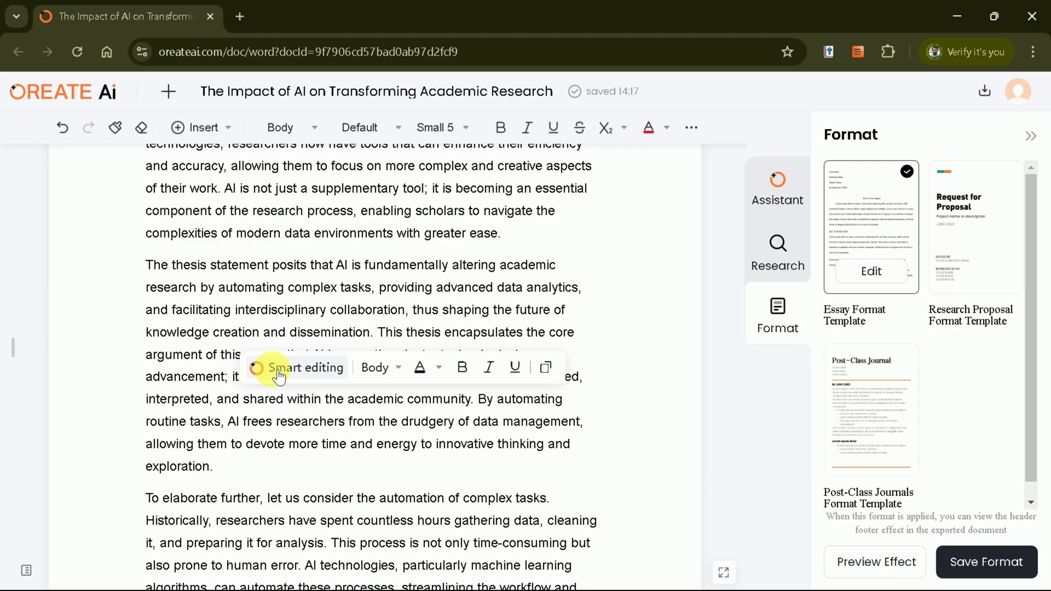
click(280, 375)
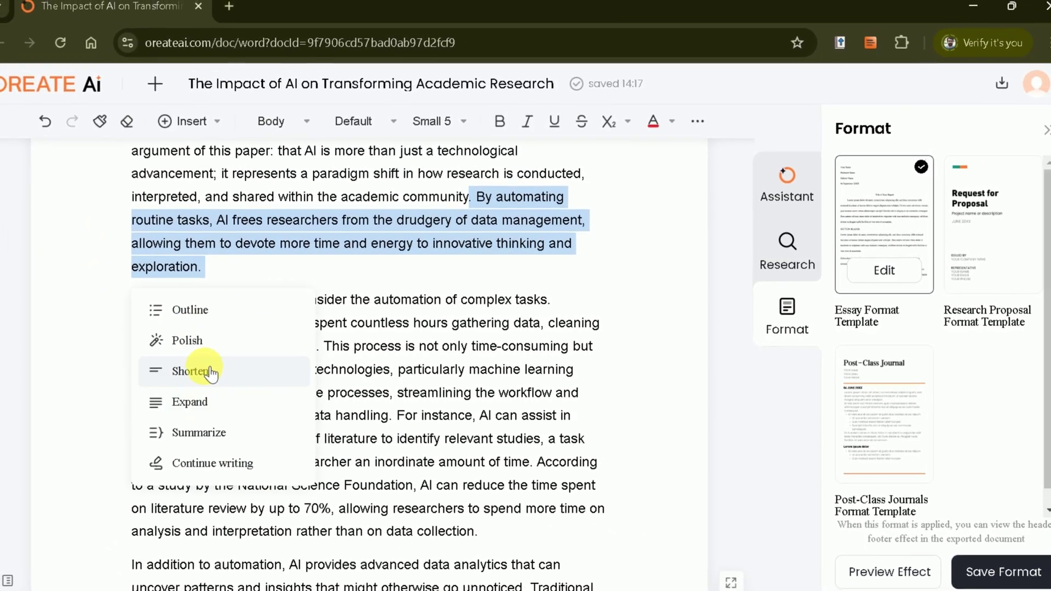
click(211, 374)
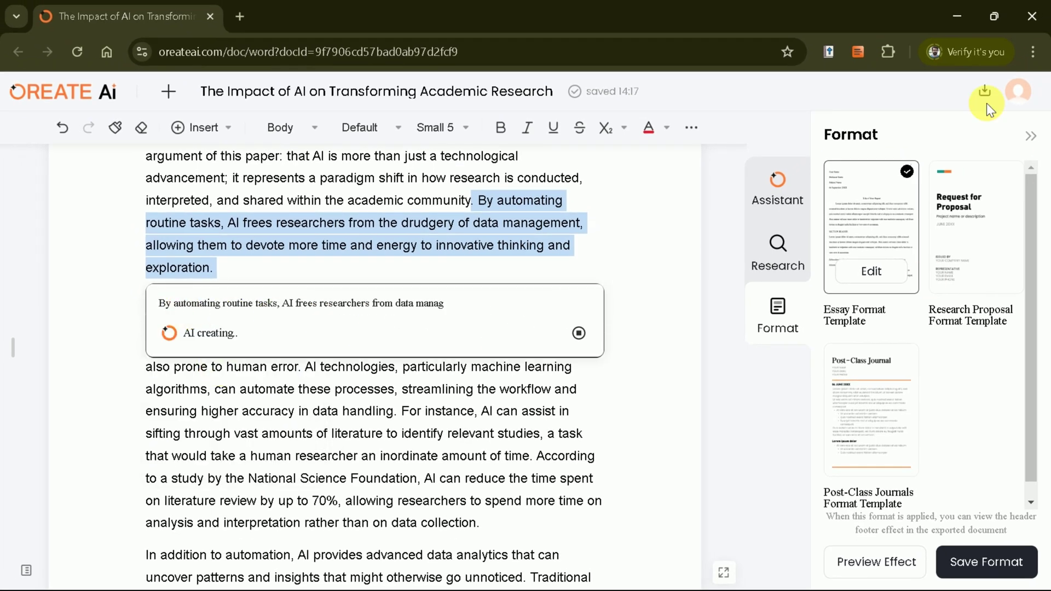
click(1031, 136)
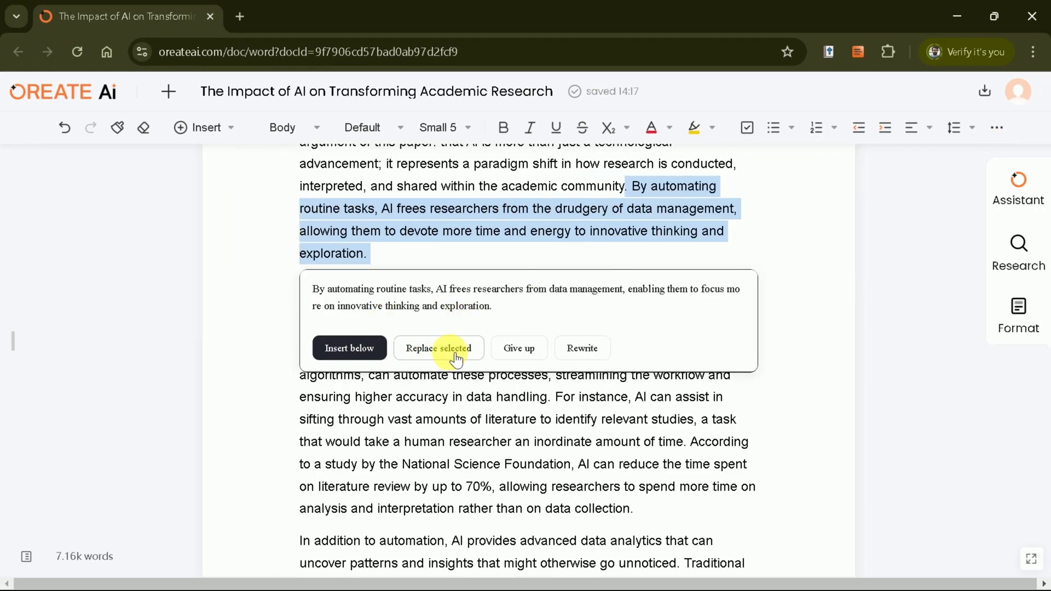
click(792, 271)
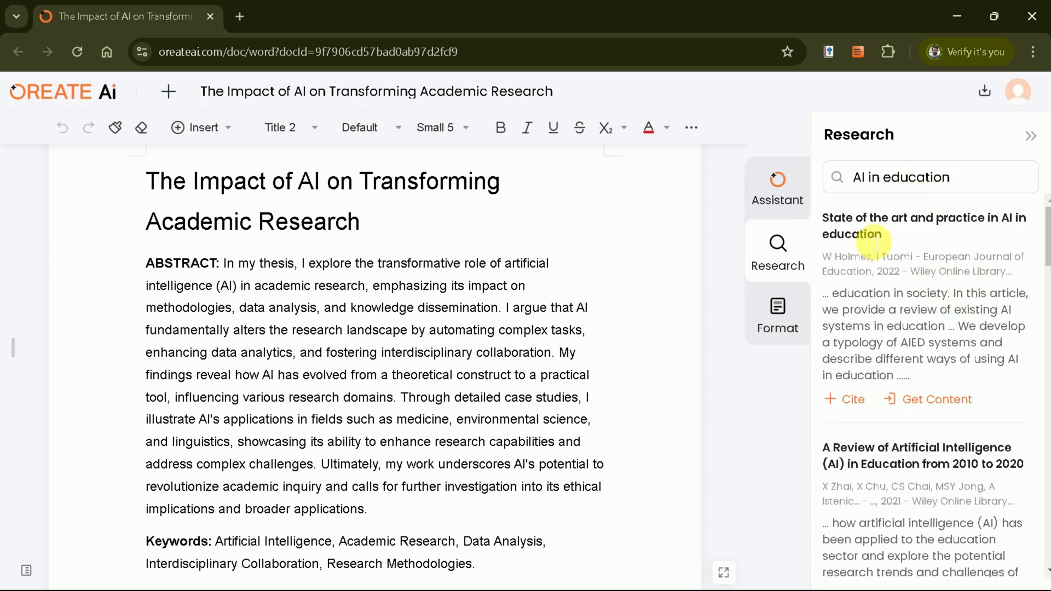
- Scroll the research results to find the 2016 paper 'Intelligence unleashed: An argument for AI in education'
scroll(881, 266, down, 10)
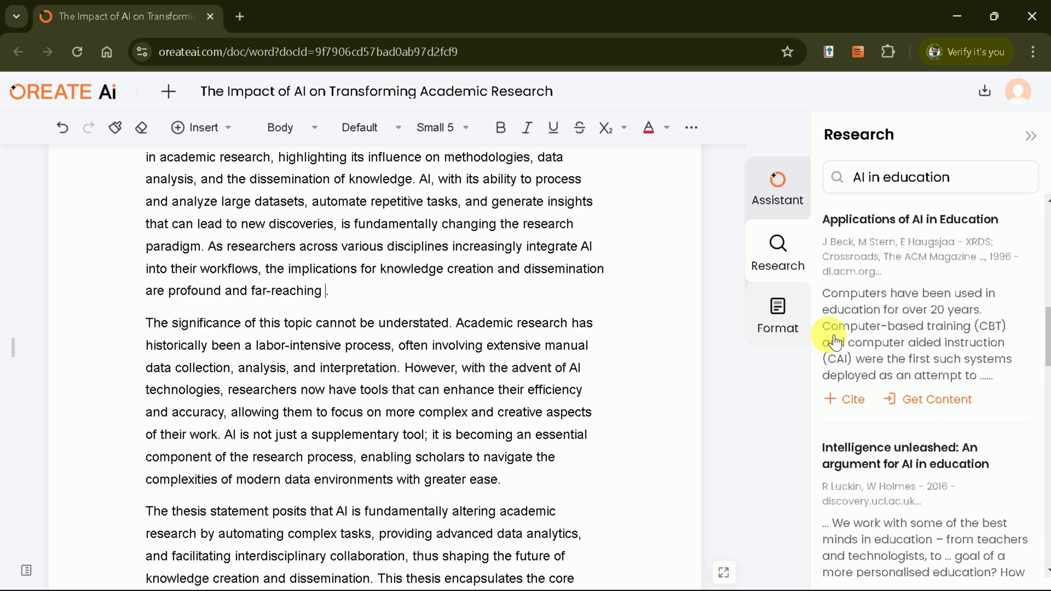
scroll(876, 328, down, 3)
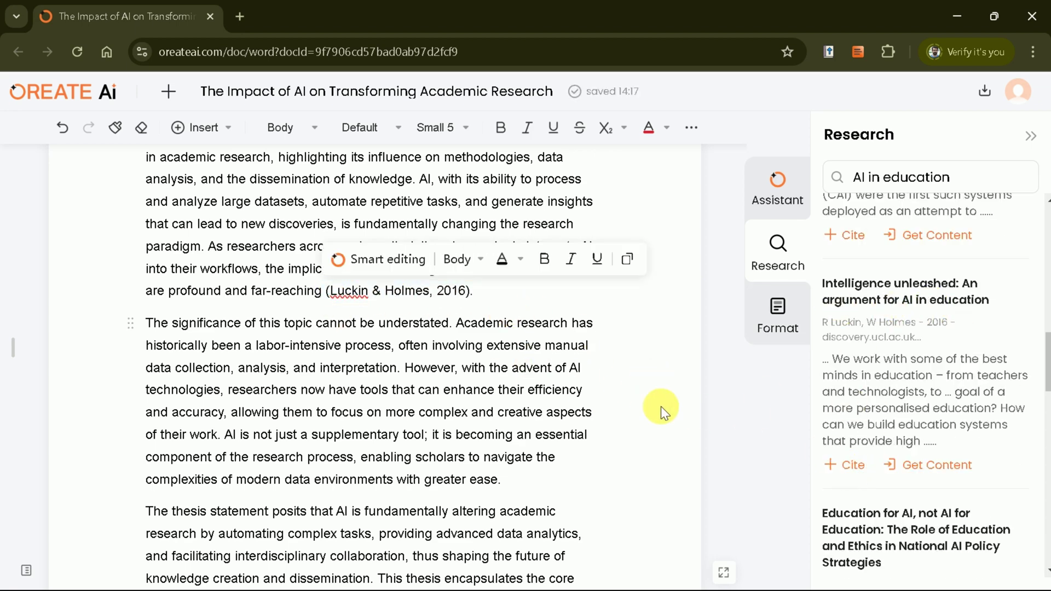
scroll(866, 411, down, 5)
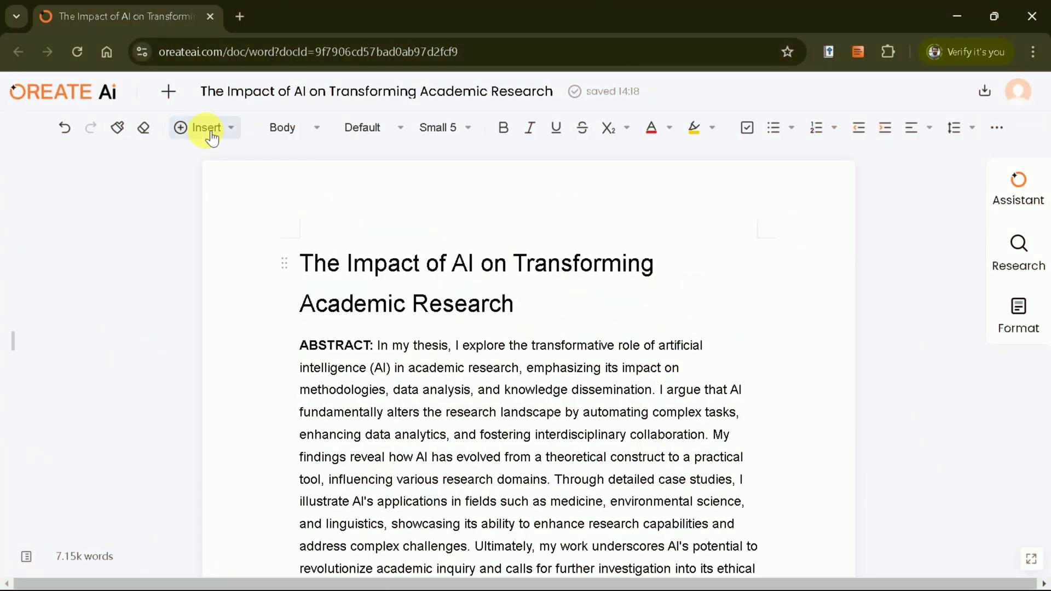
- Look over the insert options, then dismiss them and return to the essay text
click(210, 132)
scroll(261, 405, down, 1)
scroll(271, 339, up, 1)
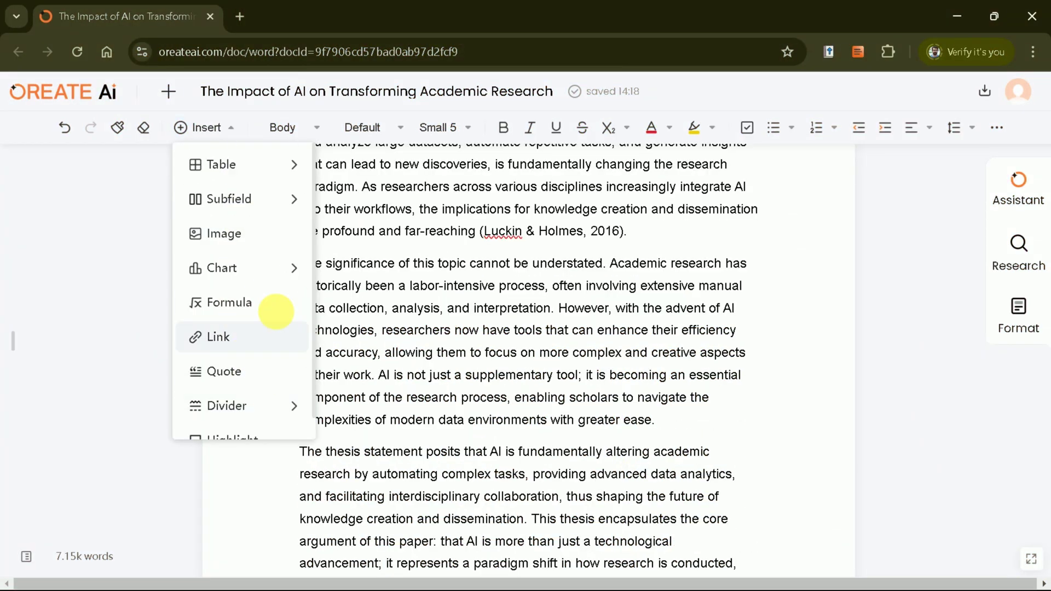
scroll(284, 361, down, 1)
scroll(290, 295, up, 1)
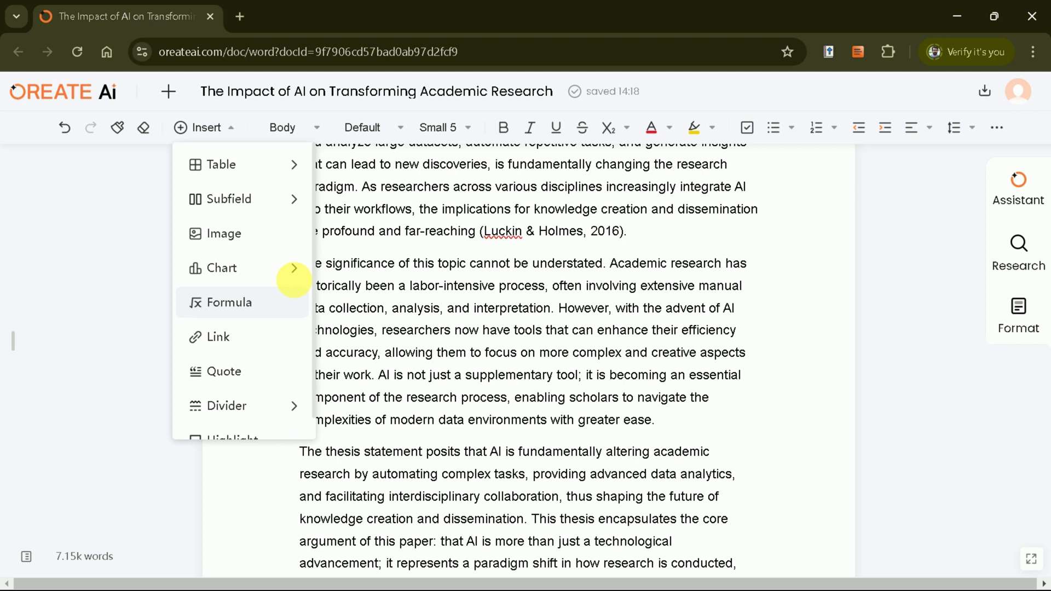
click(312, 131)
click(416, 186)
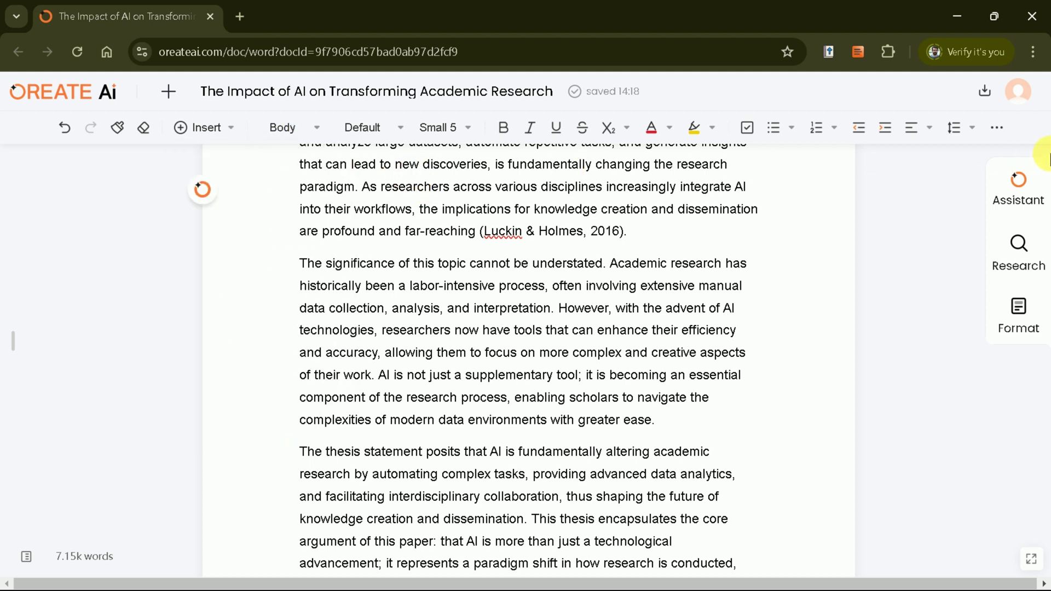
- Export the essay as a PDF and open the downloaded file in the browser
click(984, 98)
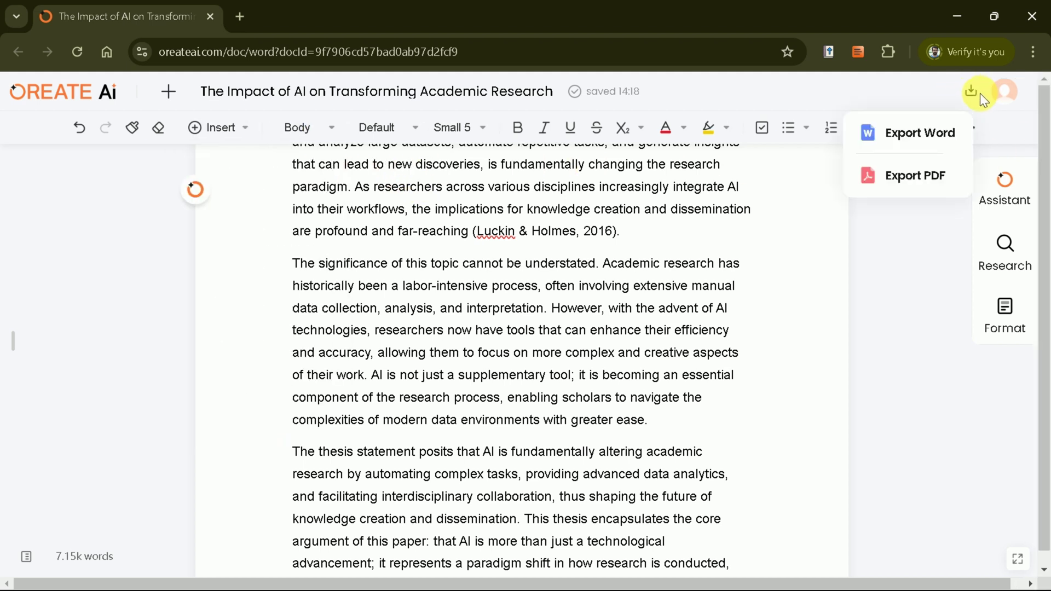
click(922, 180)
mouse_move(887, 145)
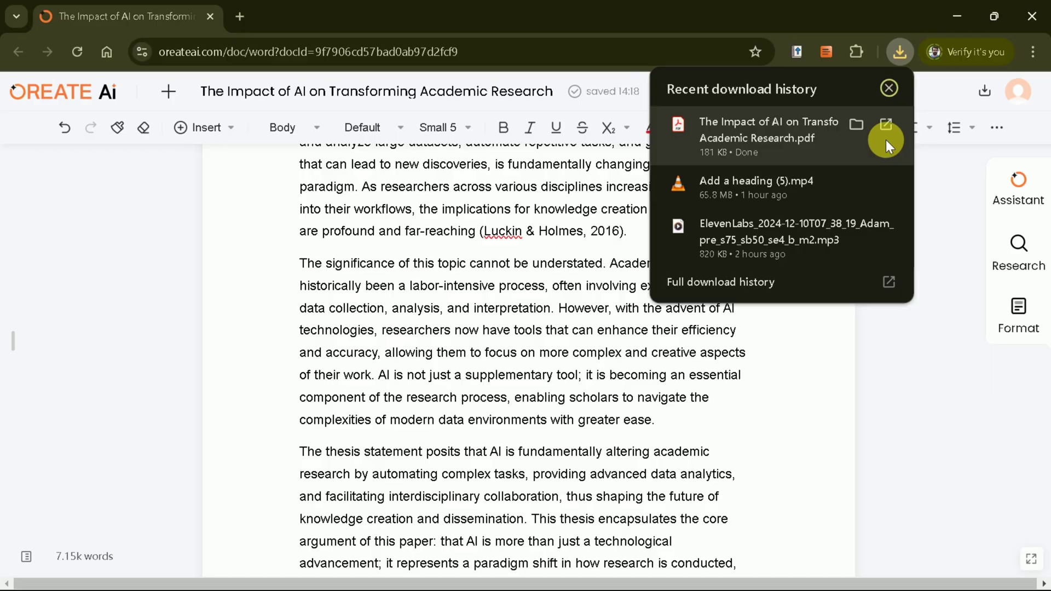
click(888, 124)
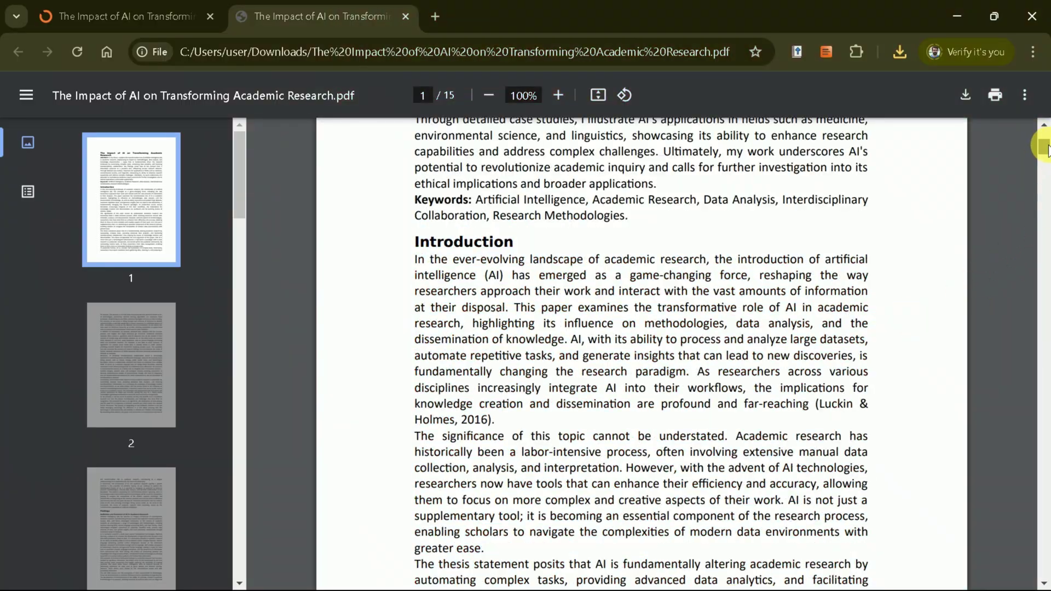
mouse_move(1046, 147)
mouse_down()
mouse_move(1046, 128)
mouse_move(1043, 158)
mouse_up()
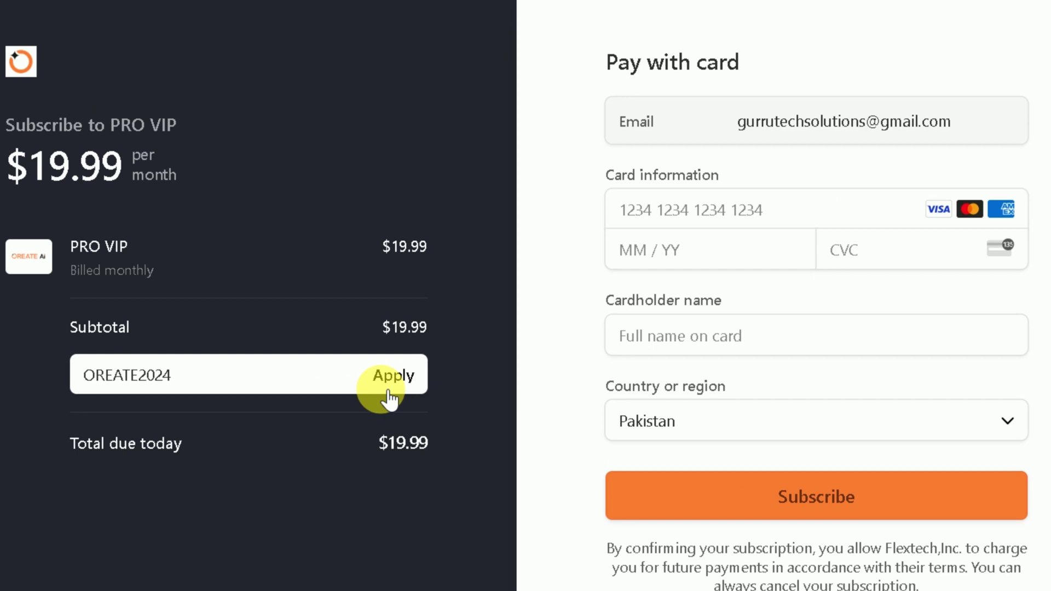
- Apply coupon OREATE2024, dropping PRO VIP from $19.99 to $9.99 due today
click(398, 374)
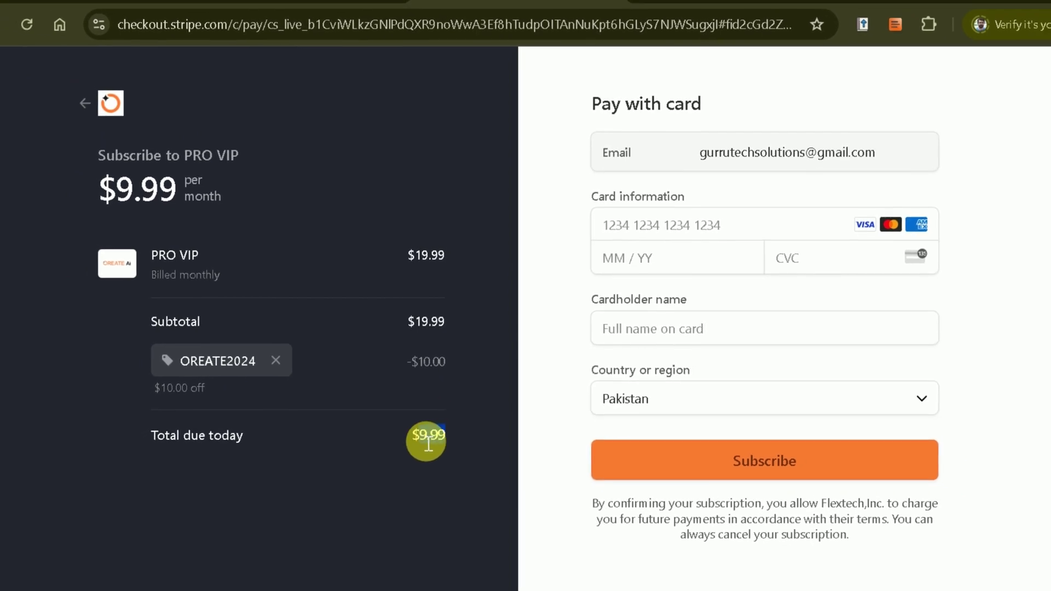
double_click(432, 441)
click(454, 265)
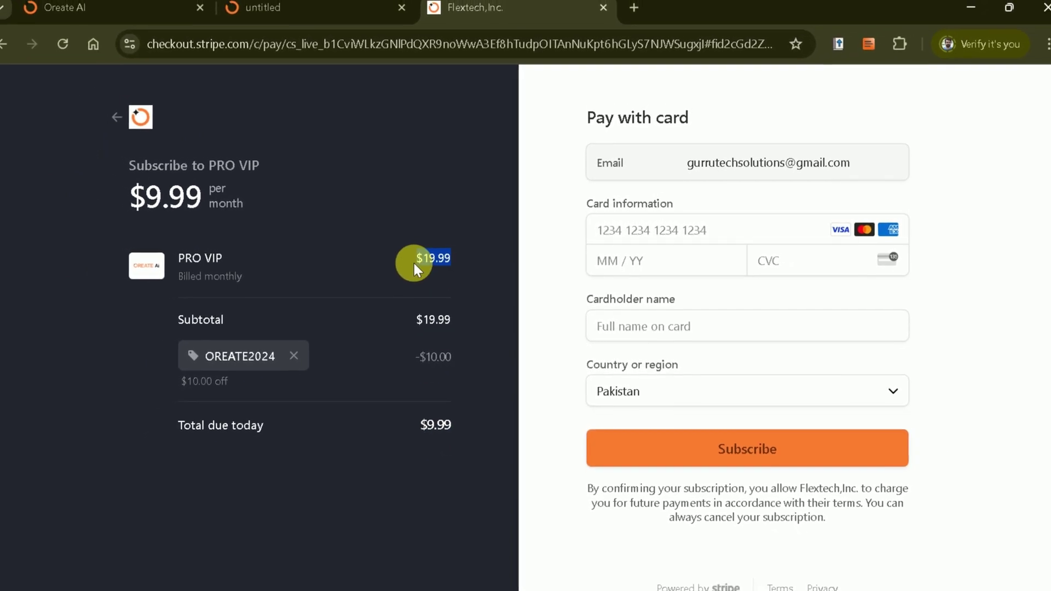